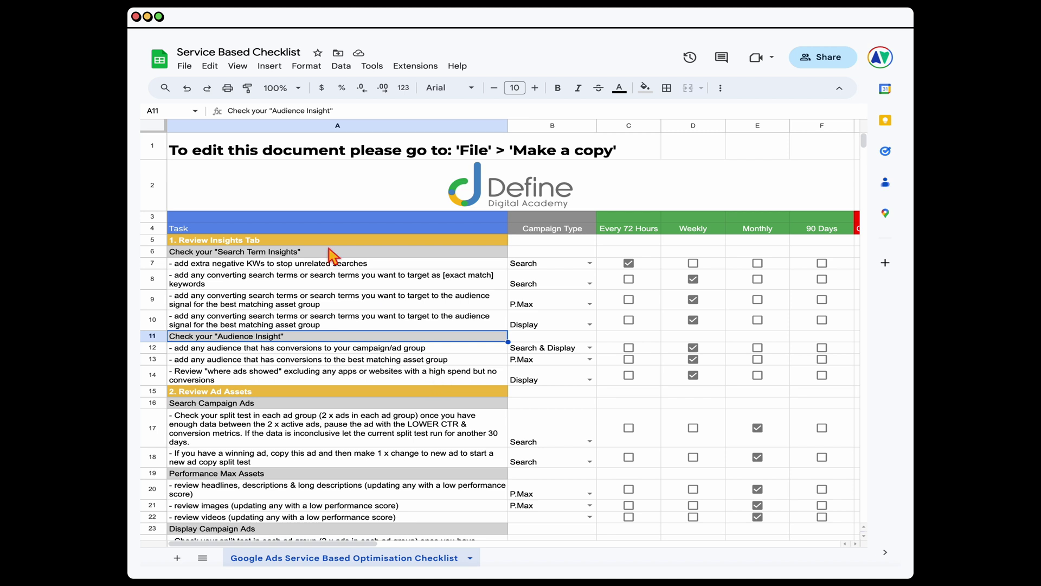
Go through the Review Insights checklist, selecting the P.Max search-term signal and converting-audiences task rows.
{"action": "left_click", "coordinate": [247, 241]}
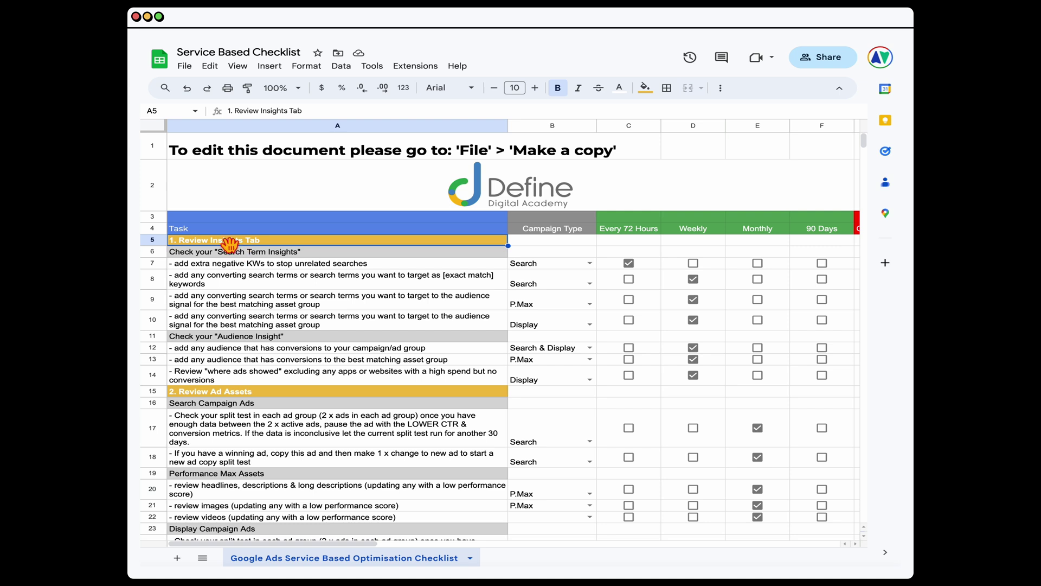
{"action": "left_click", "coordinate": [282, 303]}
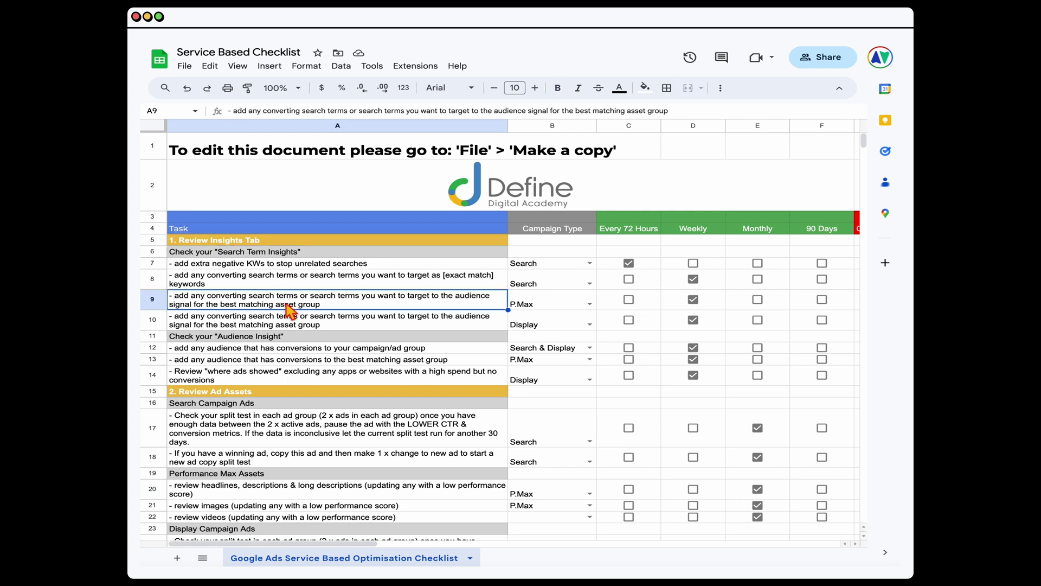
{"action": "left_click", "coordinate": [153, 299]}
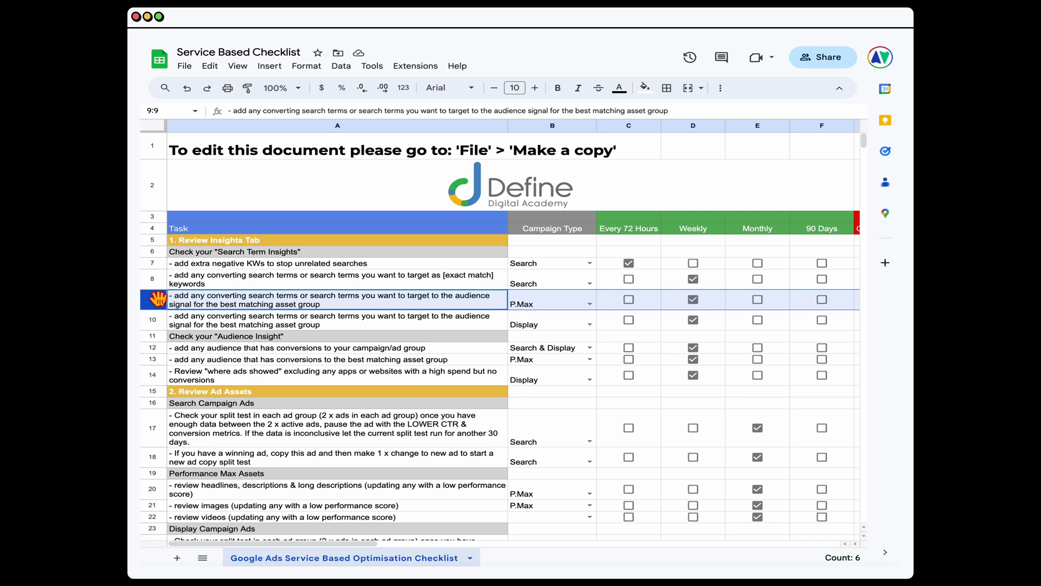
{"action": "left_click", "coordinate": [157, 360]}
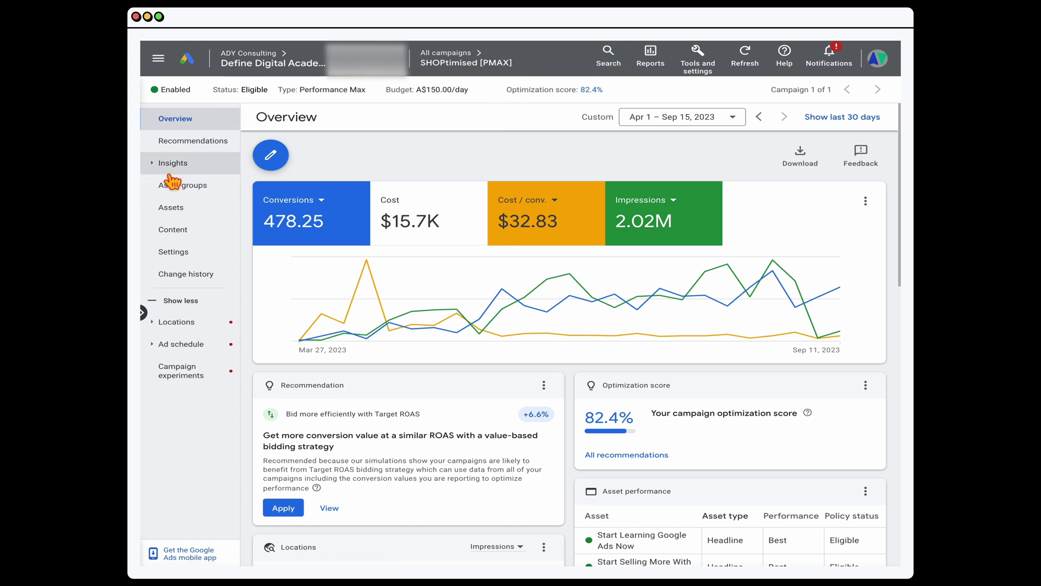
Show the campaign's search term insights for the last 28 days and open the full report.
{"action": "left_click", "coordinate": [155, 166]}
{"action": "scroll", "coordinate": [413, 305], "scroll_direction": "down", "scroll_amount": 8}
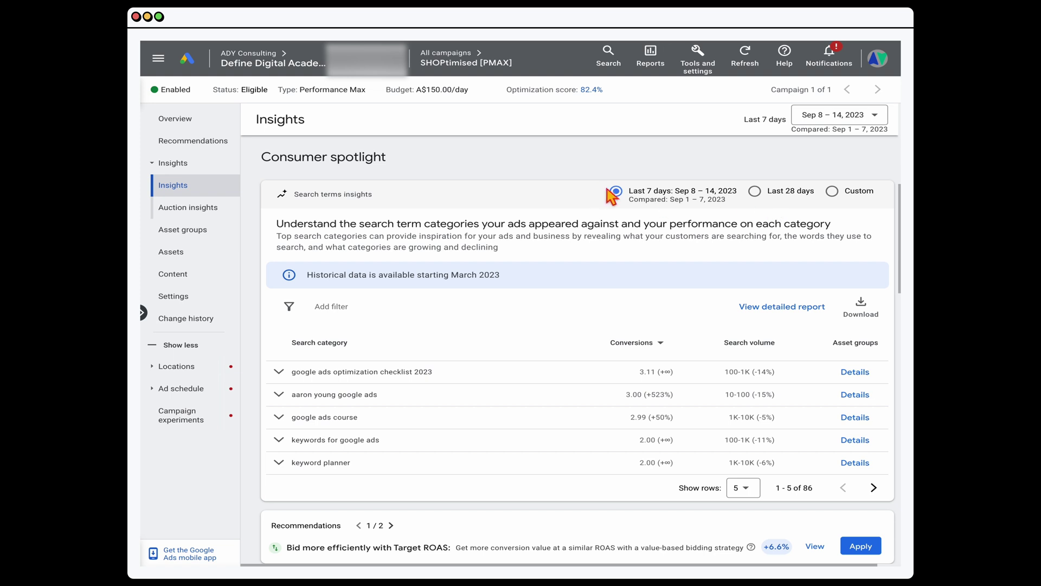
{"action": "left_click", "coordinate": [761, 195]}
{"action": "left_click", "coordinate": [834, 193]}
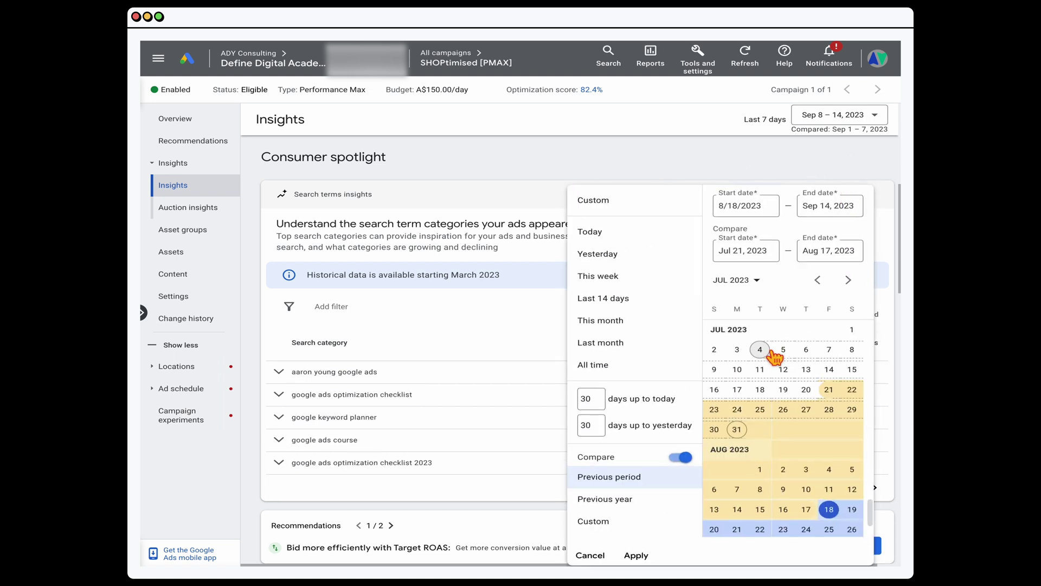
{"action": "left_click", "coordinate": [564, 344]}
{"action": "left_click", "coordinate": [685, 195]}
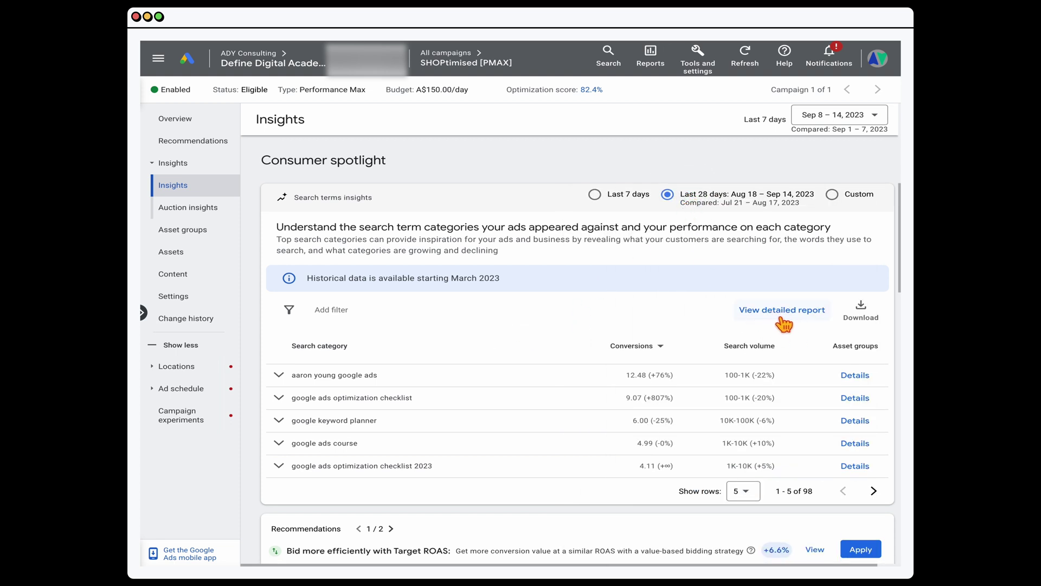
{"action": "left_click", "coordinate": [800, 325]}
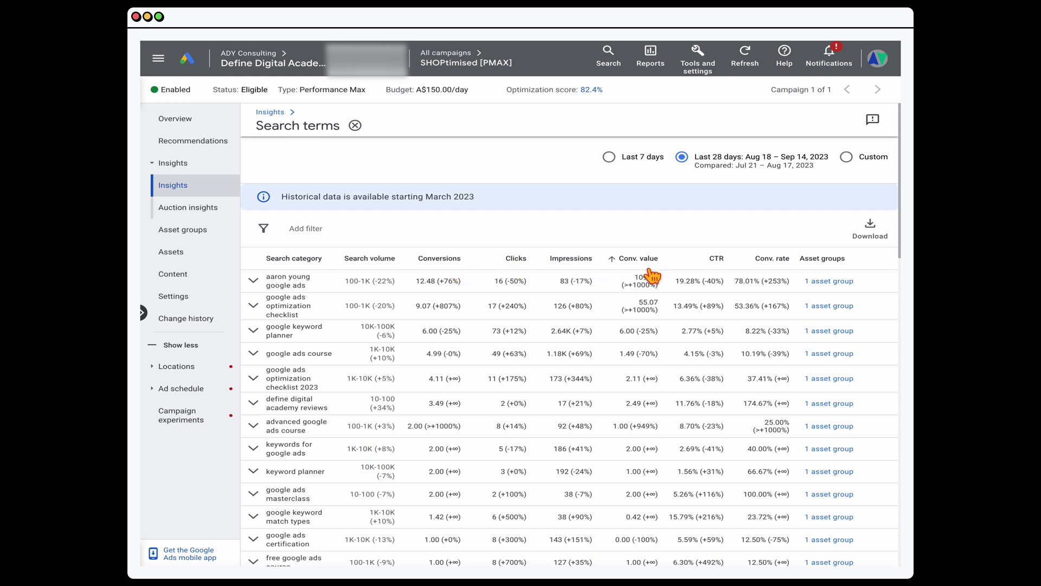
Sort search categories by conversions and clicks, and browse the google keyword planner subcategories' terms.
{"action": "left_click", "coordinate": [437, 260]}
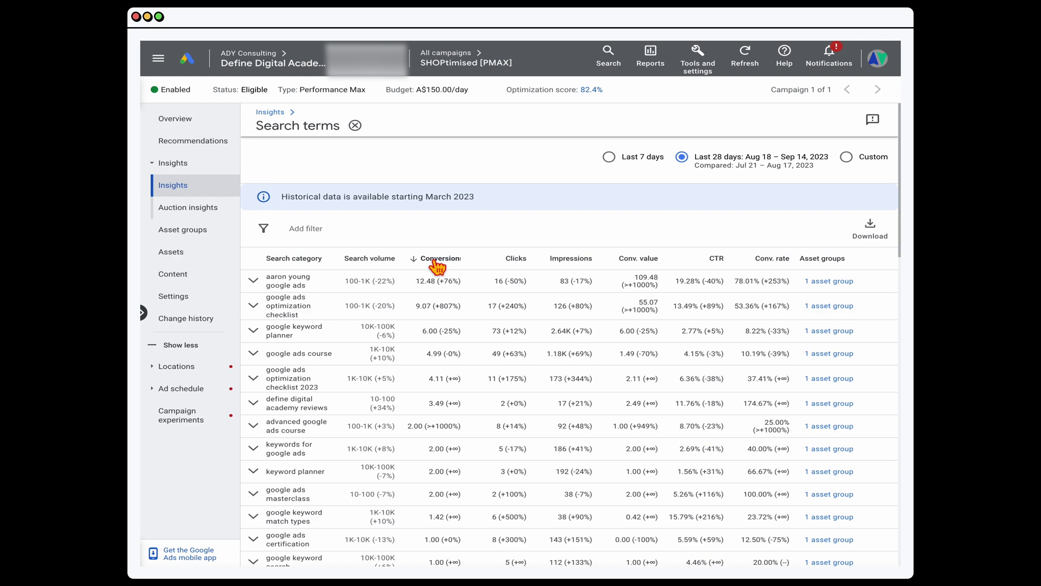
{"action": "left_click", "coordinate": [525, 263]}
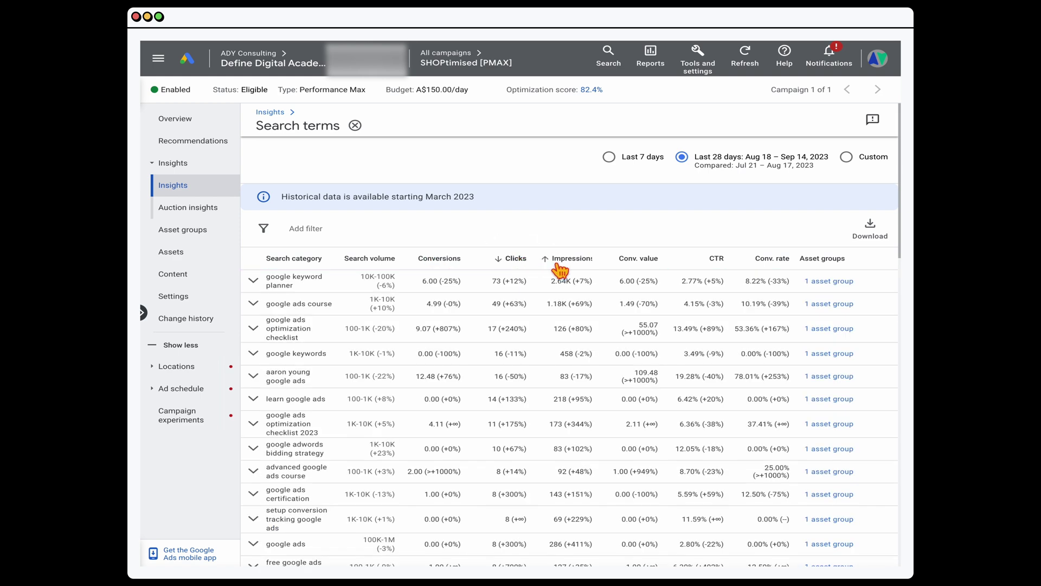
{"action": "left_click", "coordinate": [259, 292]}
{"action": "left_click", "coordinate": [266, 305]}
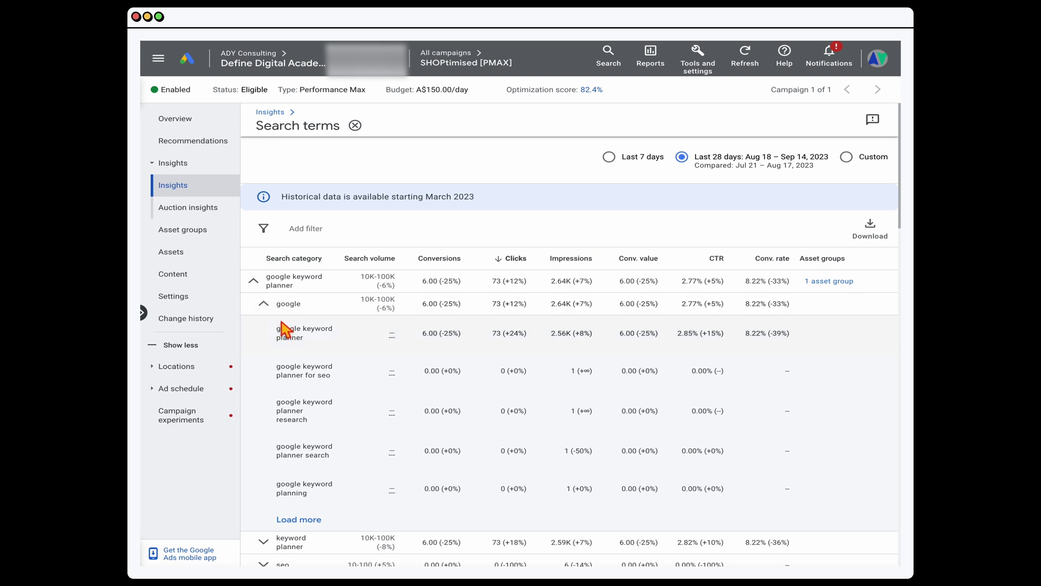
{"action": "left_click", "coordinate": [265, 306]}
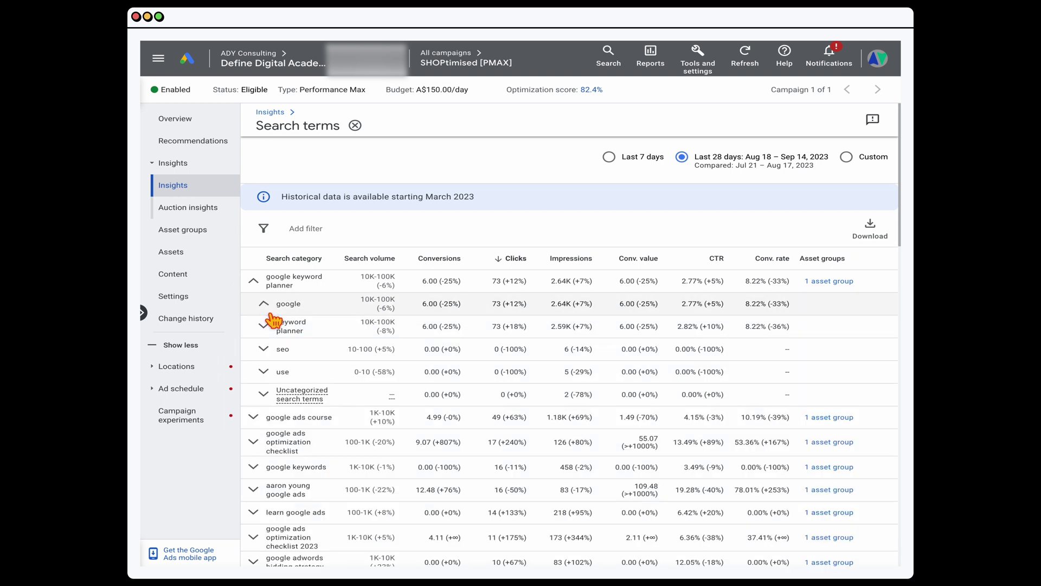
{"action": "left_click", "coordinate": [264, 326]}
{"action": "left_click_drag", "start_coordinate": [305, 357], "coordinate": [332, 372]}
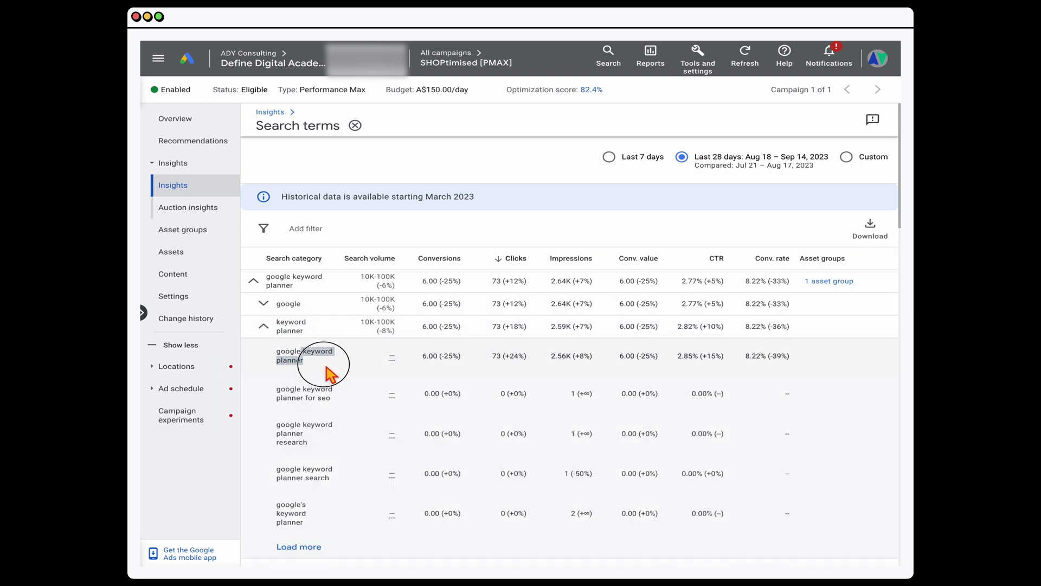
{"action": "left_click", "coordinate": [264, 303]}
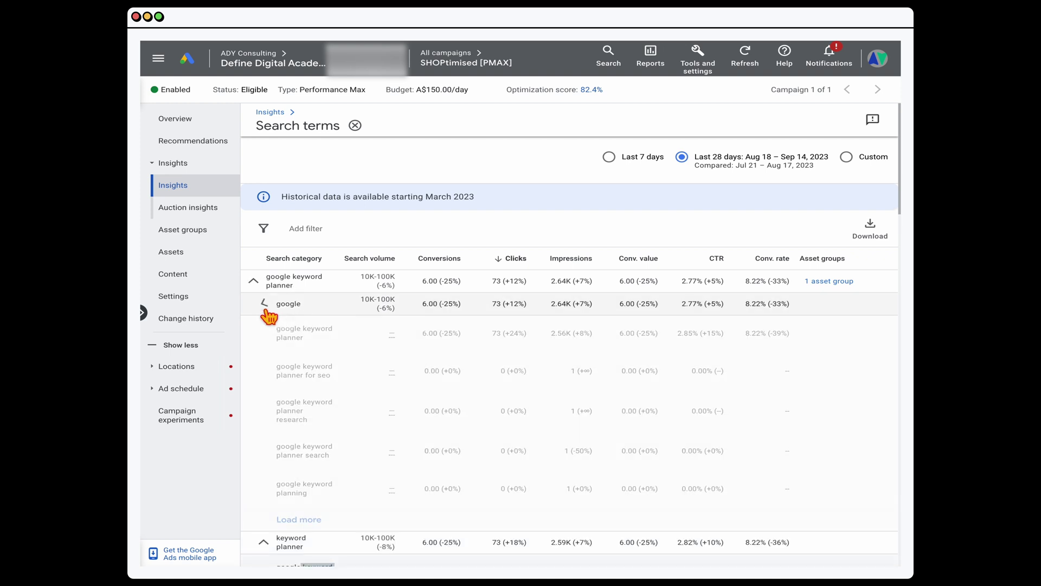
{"action": "left_click", "coordinate": [264, 303]}
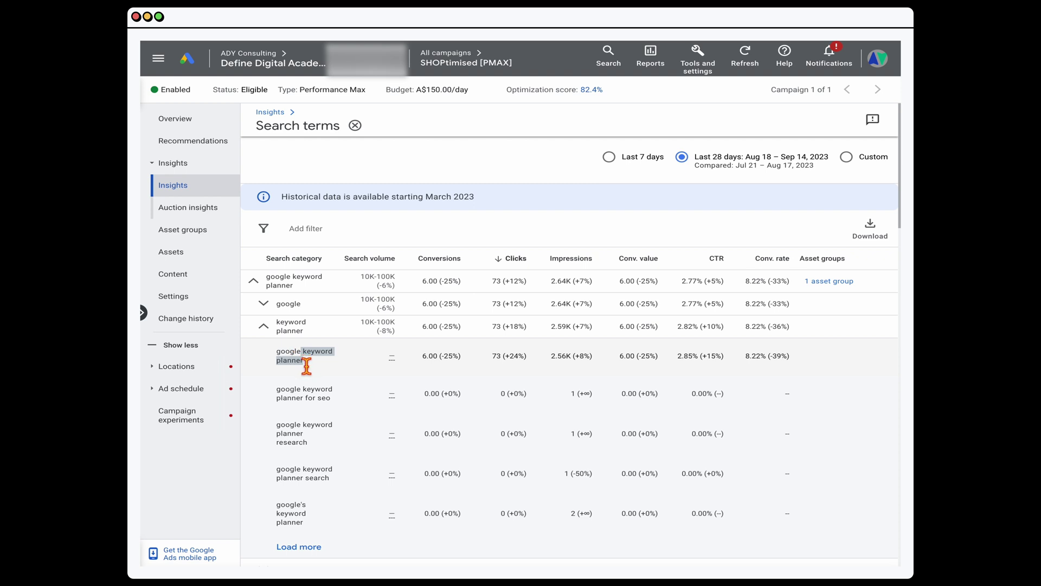
{"action": "left_click", "coordinate": [264, 325]}
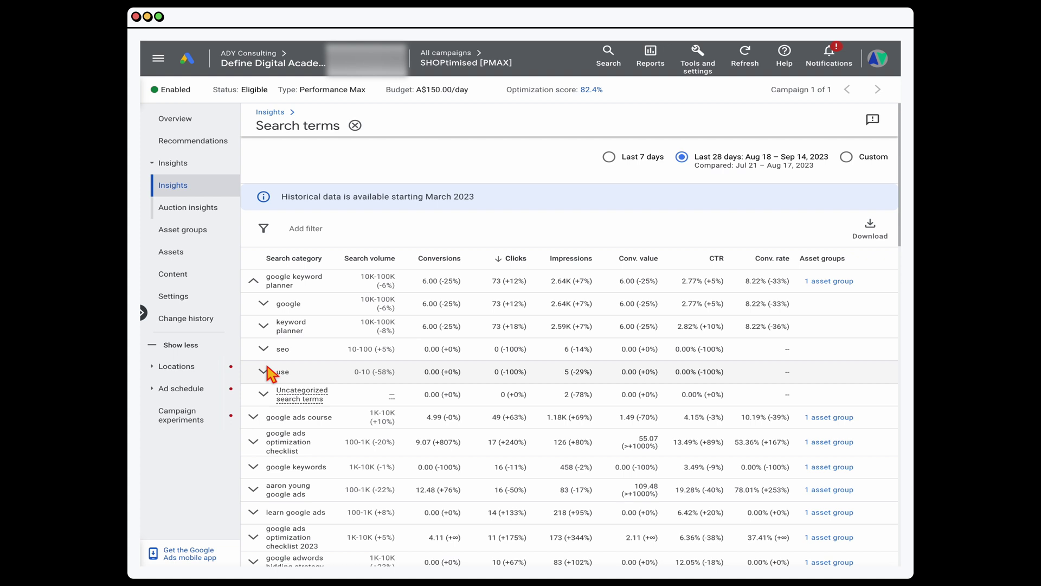
{"action": "left_click", "coordinate": [263, 304]}
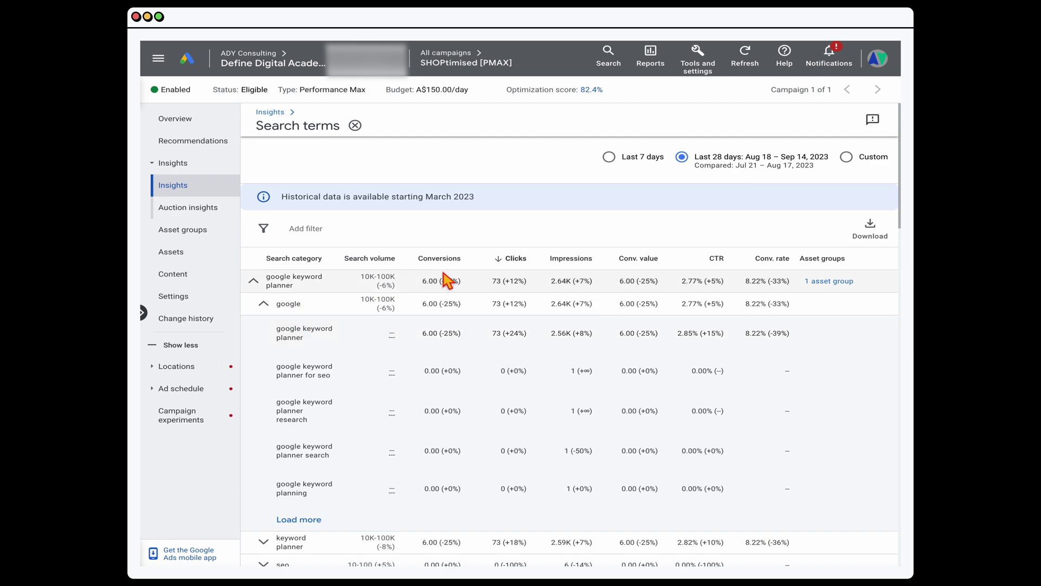
Re-sort by conversions, select the google ads optimisation checklist search term, then go to Asset groups.
{"action": "left_click", "coordinate": [423, 259]}
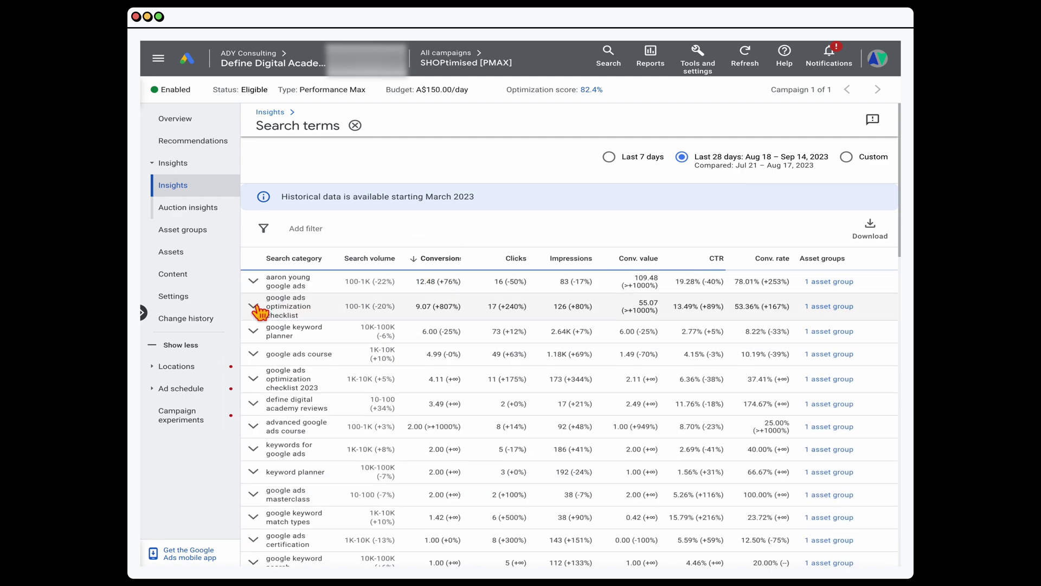
{"action": "left_click", "coordinate": [253, 305]}
{"action": "left_click", "coordinate": [264, 331]}
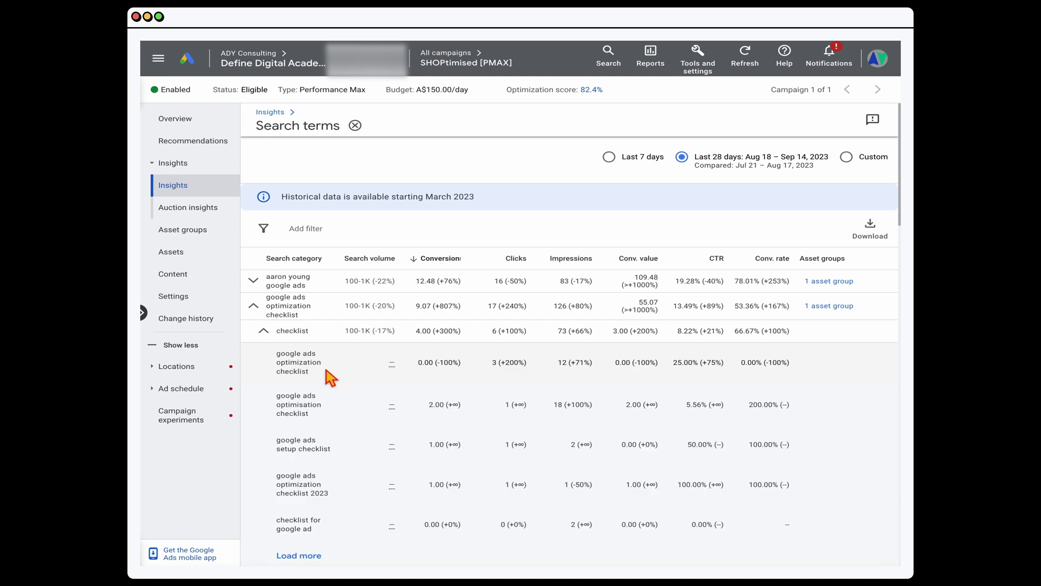
{"action": "left_click_drag", "start_coordinate": [326, 423], "coordinate": [217, 398]}
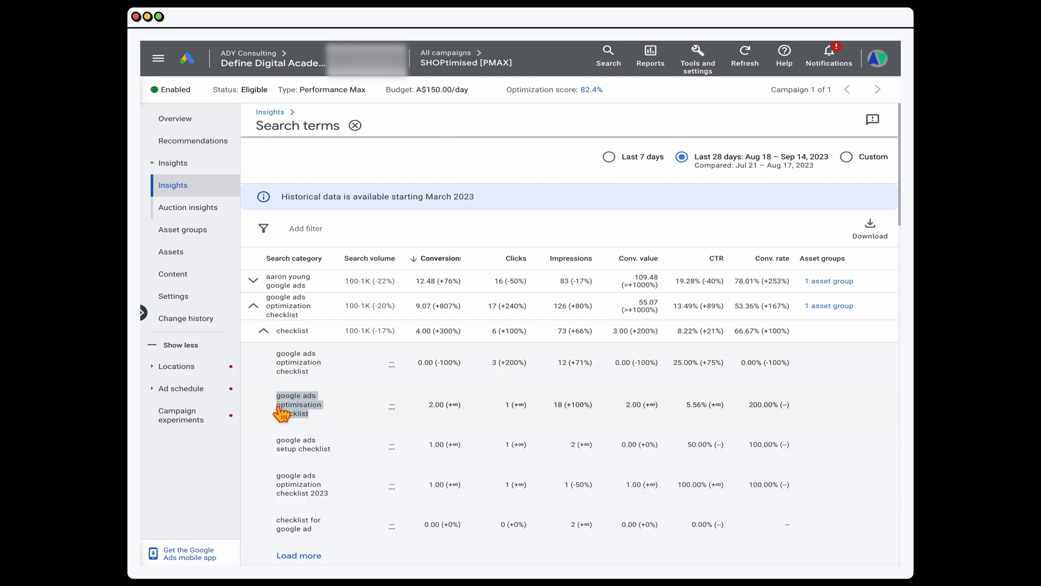
{"action": "right_click", "coordinate": [286, 402]}
{"action": "left_click", "coordinate": [302, 426]}
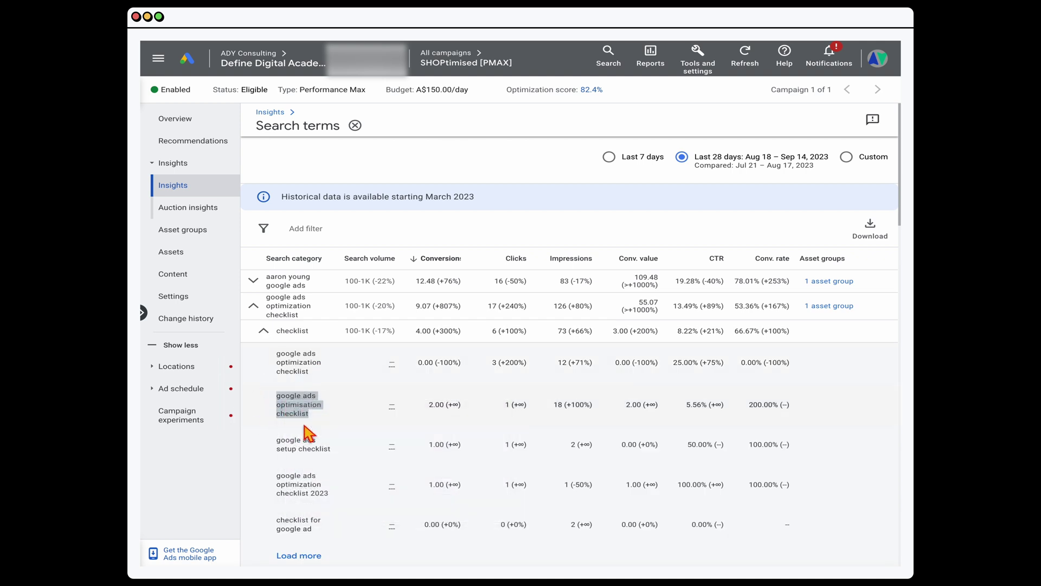
{"action": "left_click", "coordinate": [199, 233]}
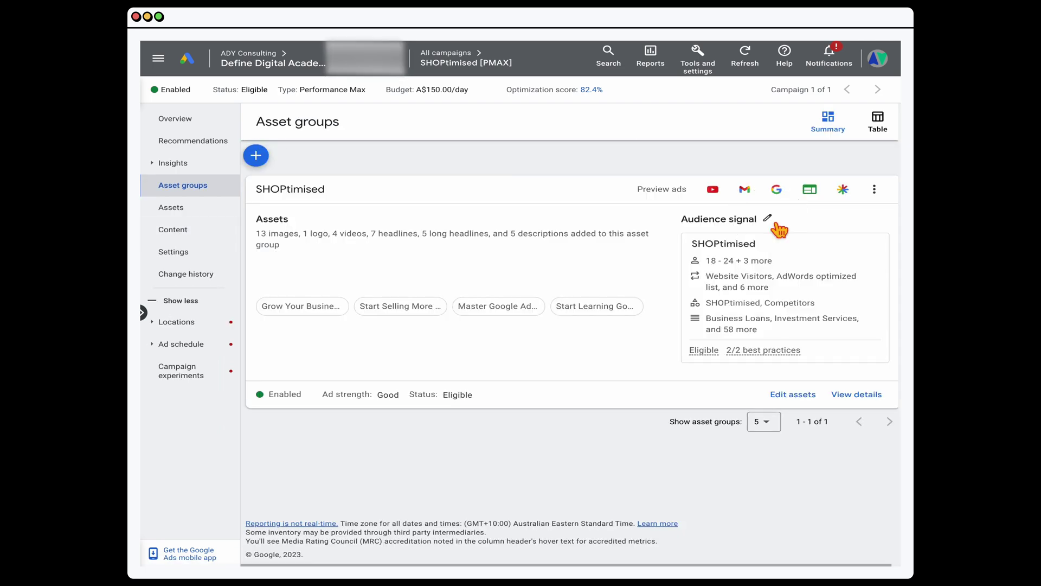
Check the SHOPtimised custom segment keywords, scan all-campaign insights, then open the SHOPtimised PMax campaign.
{"action": "left_click", "coordinate": [769, 218]}
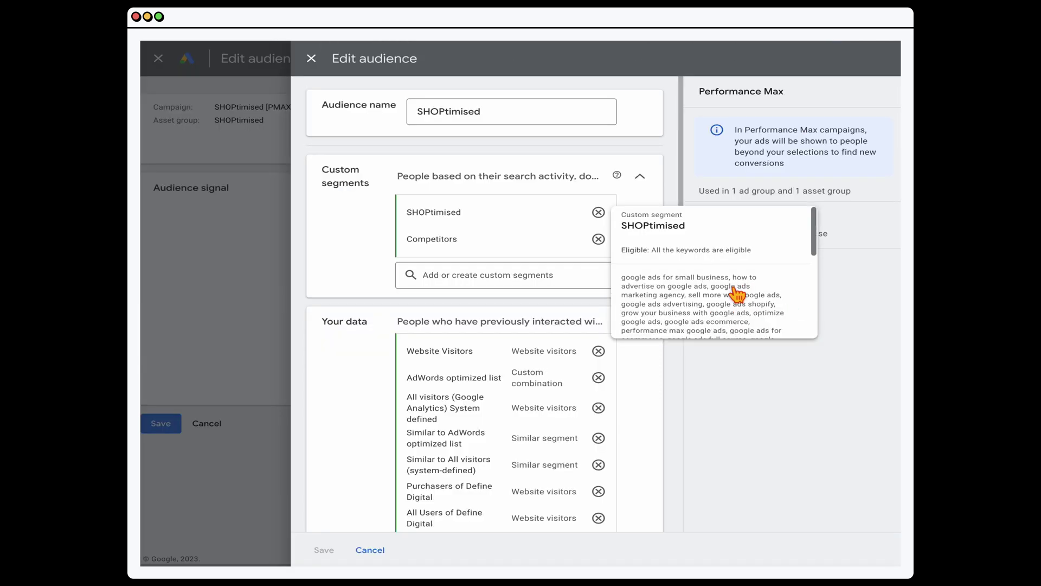
{"action": "left_click", "coordinate": [735, 297]}
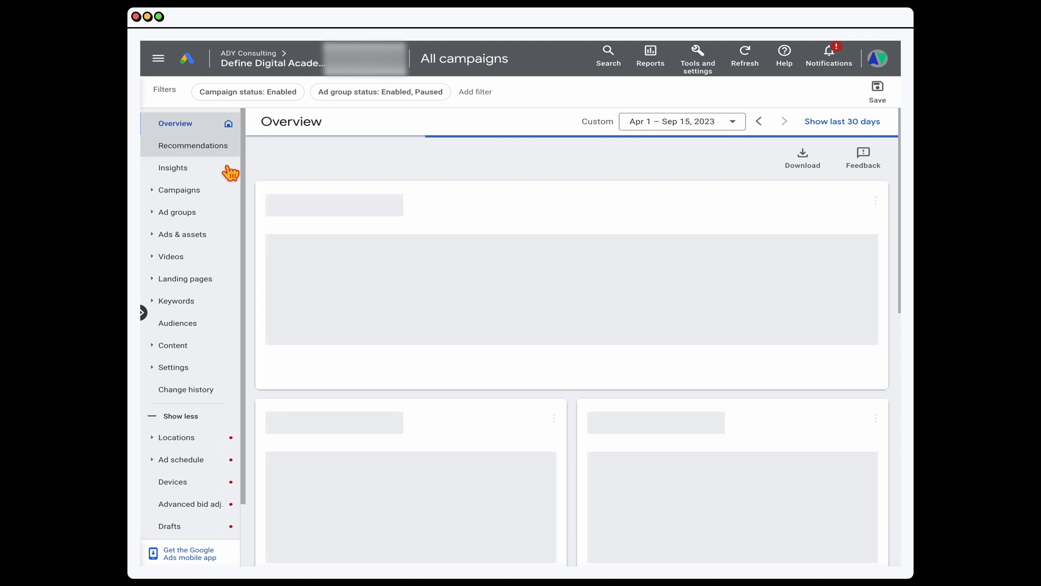
{"action": "left_click", "coordinate": [199, 177]}
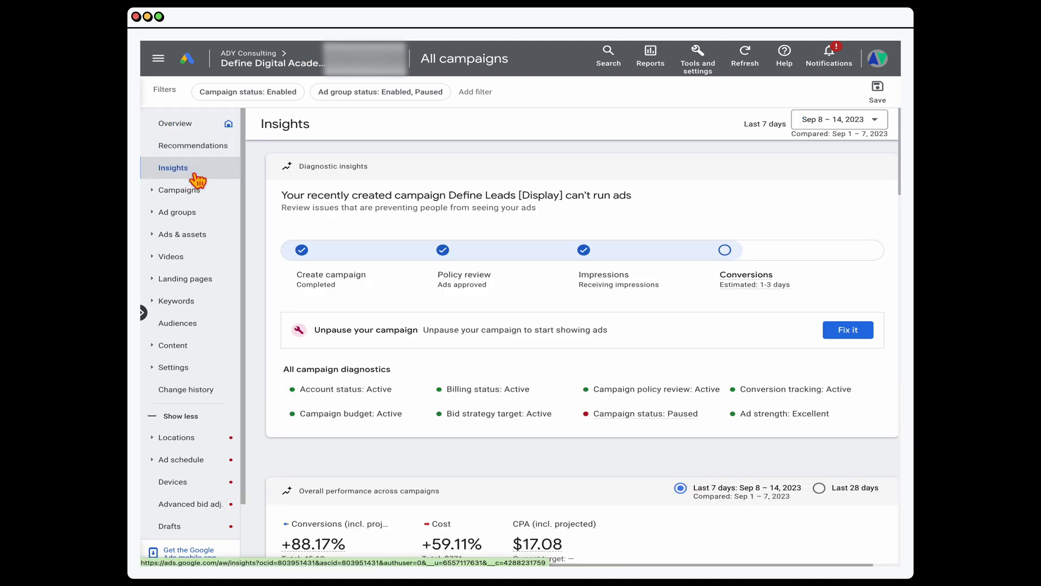
{"action": "scroll", "coordinate": [388, 278], "scroll_direction": "down", "scroll_amount": 1}
{"action": "scroll", "coordinate": [387, 278], "scroll_direction": "down", "scroll_amount": 3}
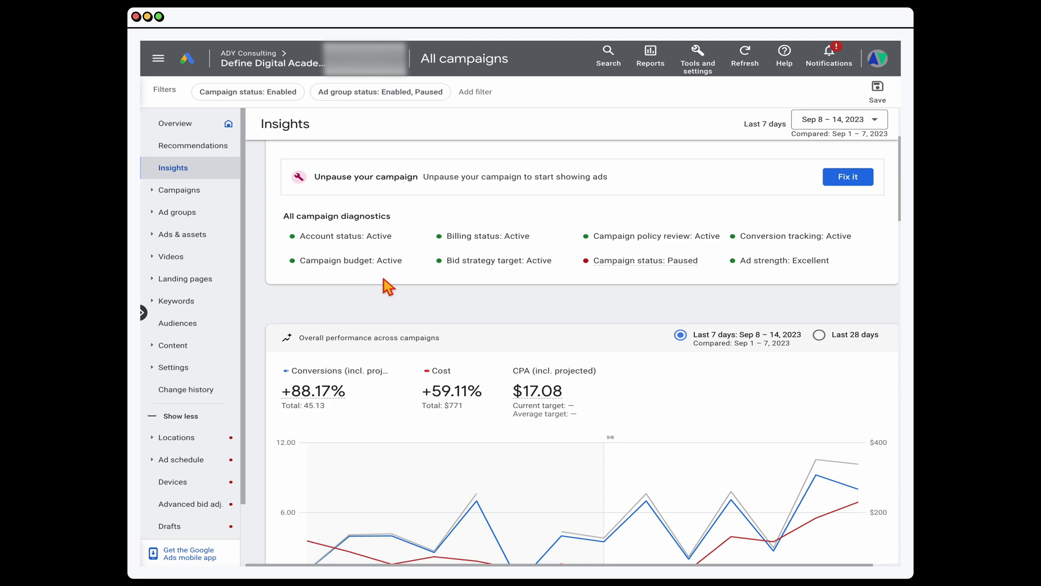
{"action": "scroll", "coordinate": [388, 287], "scroll_direction": "down", "scroll_amount": 6}
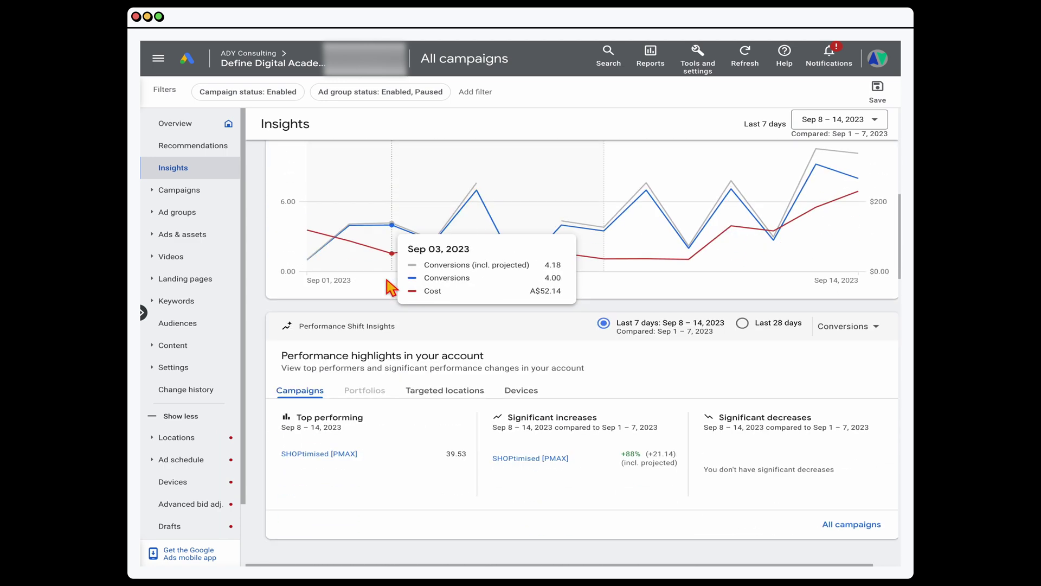
{"action": "scroll", "coordinate": [389, 286], "scroll_direction": "down", "scroll_amount": 10}
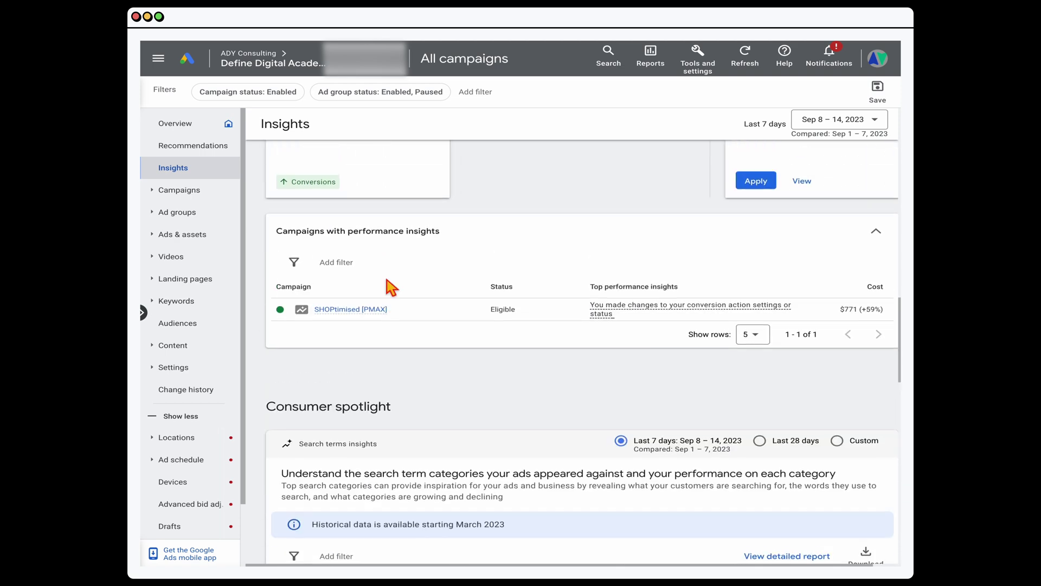
{"action": "left_click", "coordinate": [196, 190]}
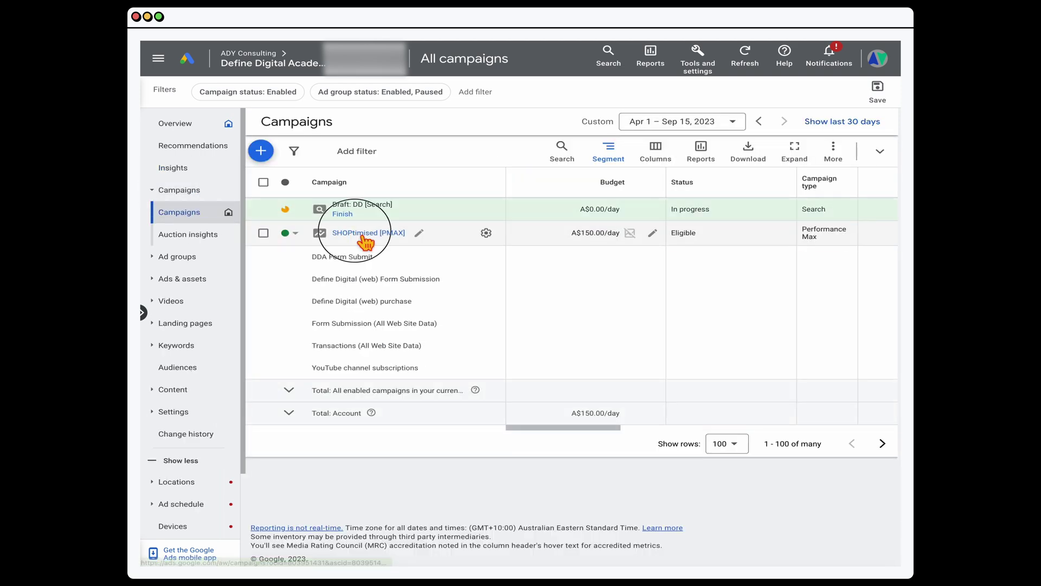
{"action": "left_click", "coordinate": [365, 233]}
On the campaign's Insights page, page through all ten top audience segments and back.
{"action": "left_click", "coordinate": [172, 163]}
{"action": "scroll", "coordinate": [518, 342], "scroll_direction": "down", "scroll_amount": 6}
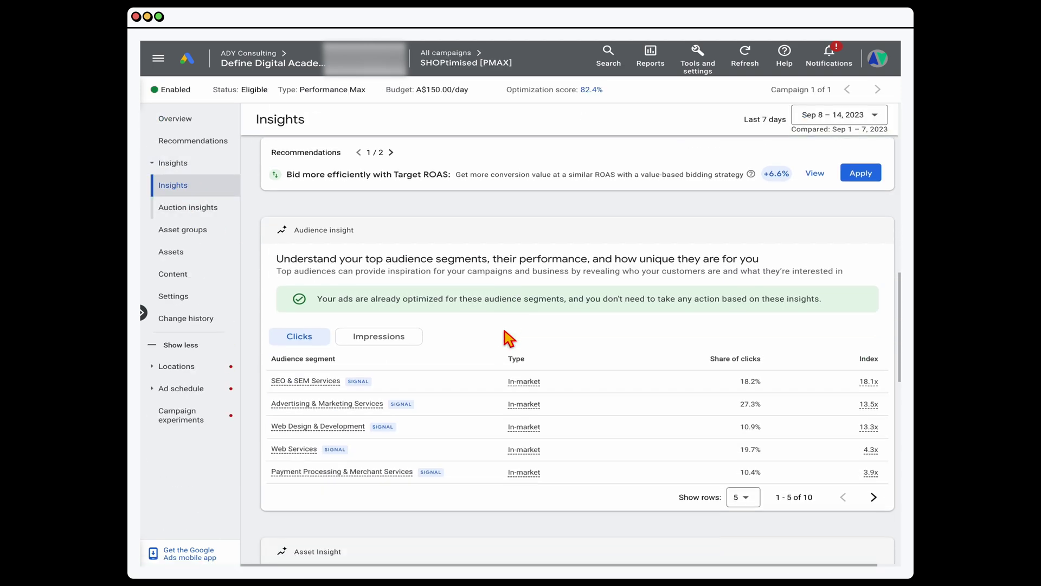
{"action": "scroll", "coordinate": [507, 341], "scroll_direction": "down", "scroll_amount": 1}
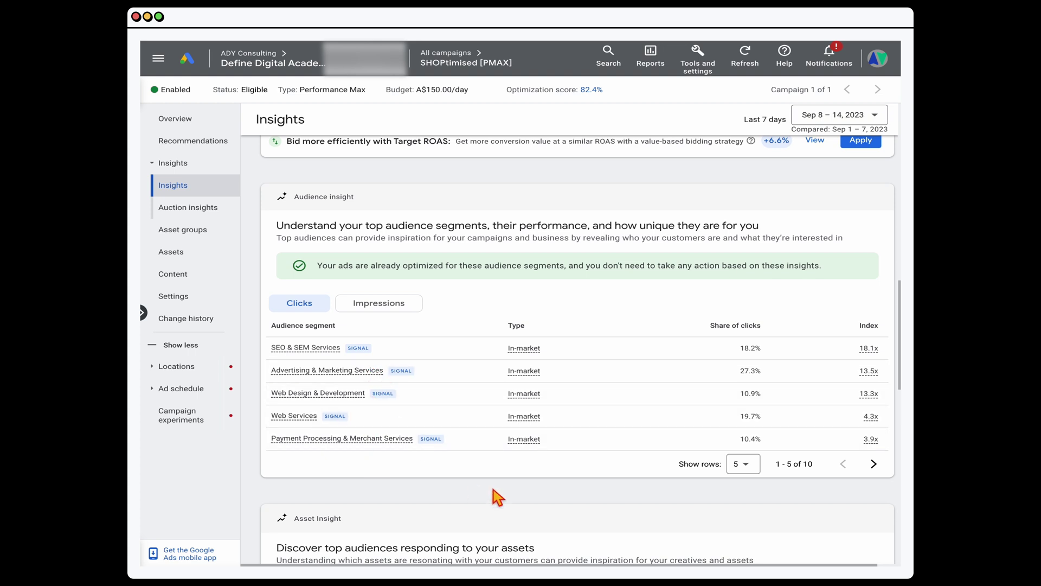
{"action": "left_click", "coordinate": [873, 464]}
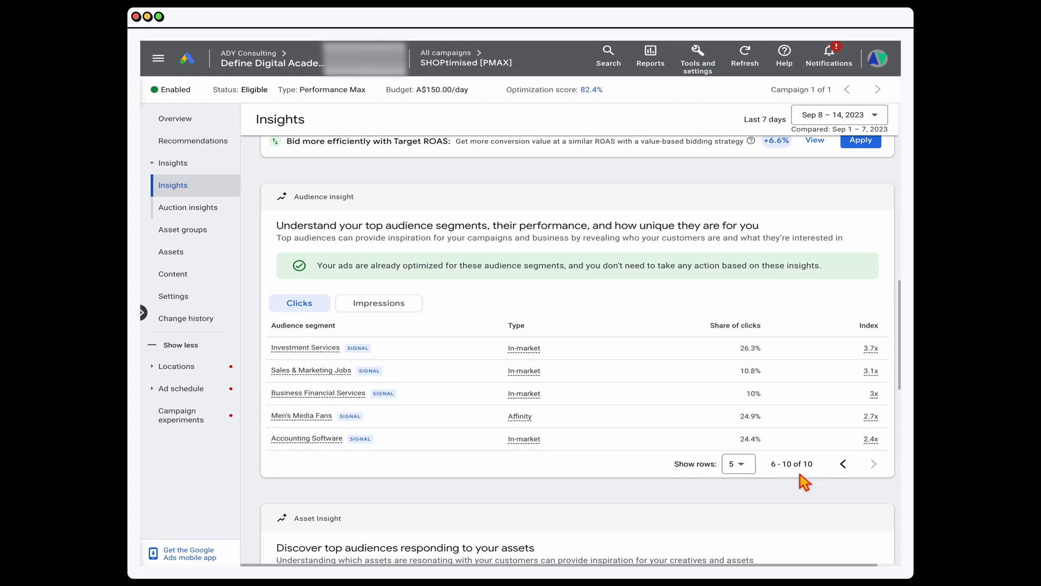
{"action": "left_click", "coordinate": [843, 463]}
Compare the audience segments by share of impressions, then return to share of clicks.
{"action": "mouse_move", "coordinate": [431, 442]}
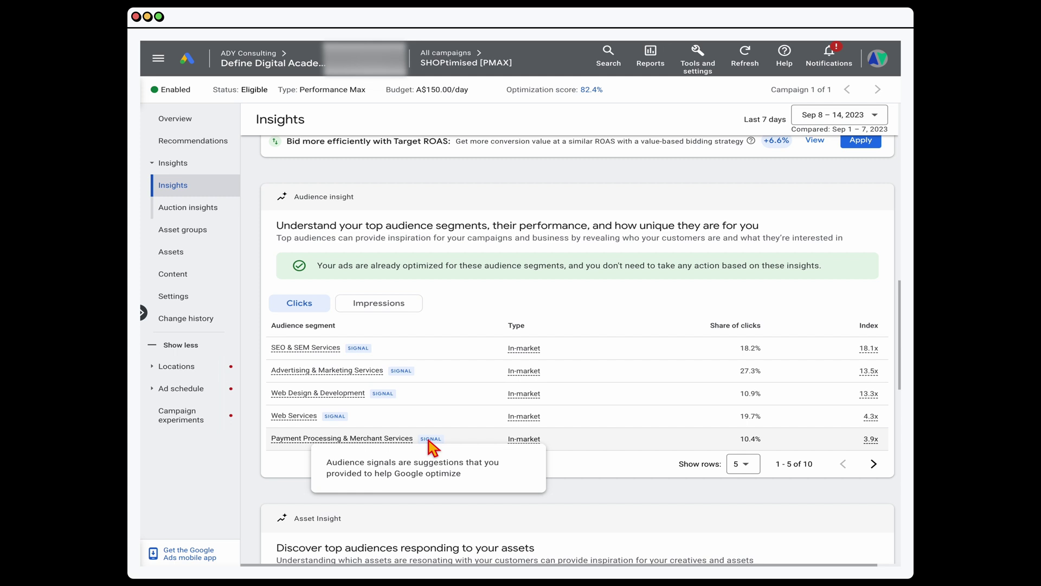
{"action": "left_click", "coordinate": [378, 303]}
{"action": "mouse_move", "coordinate": [342, 374]}
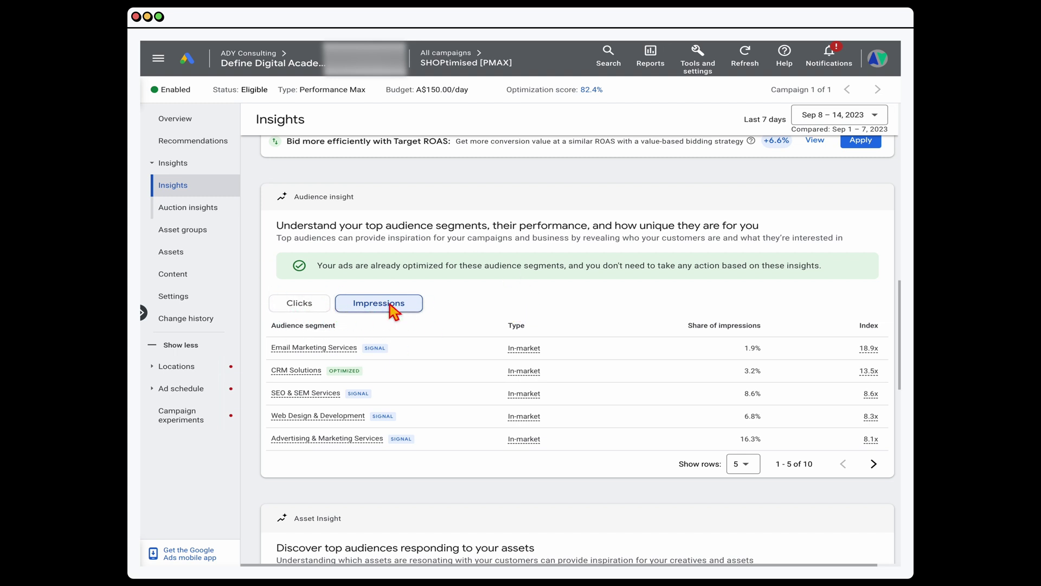
{"action": "left_click", "coordinate": [293, 307]}
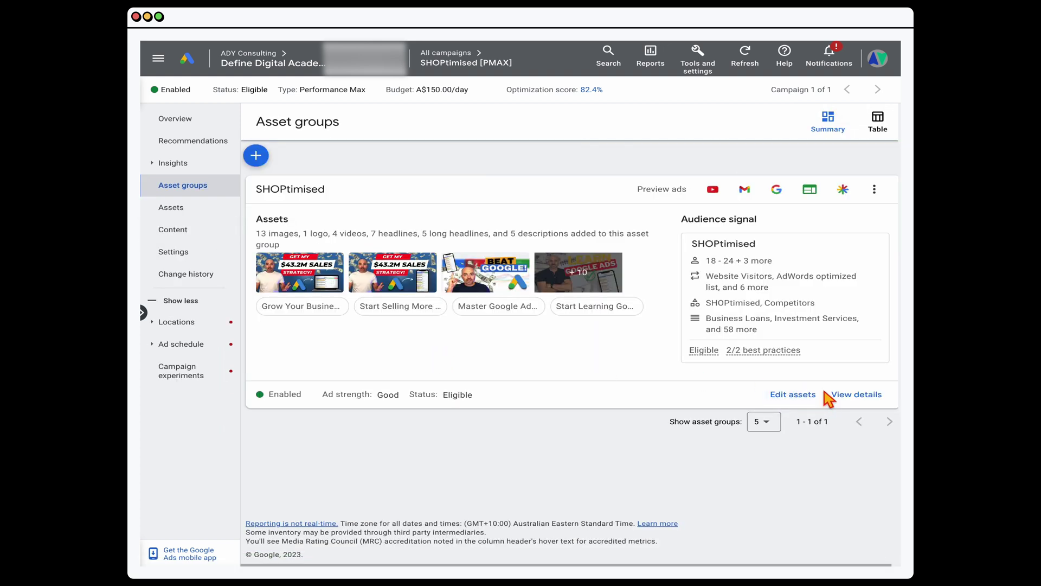
Review the SHOPtimised asset group's audience signal and leave the editor without saving.
{"action": "left_click", "coordinate": [779, 228]}
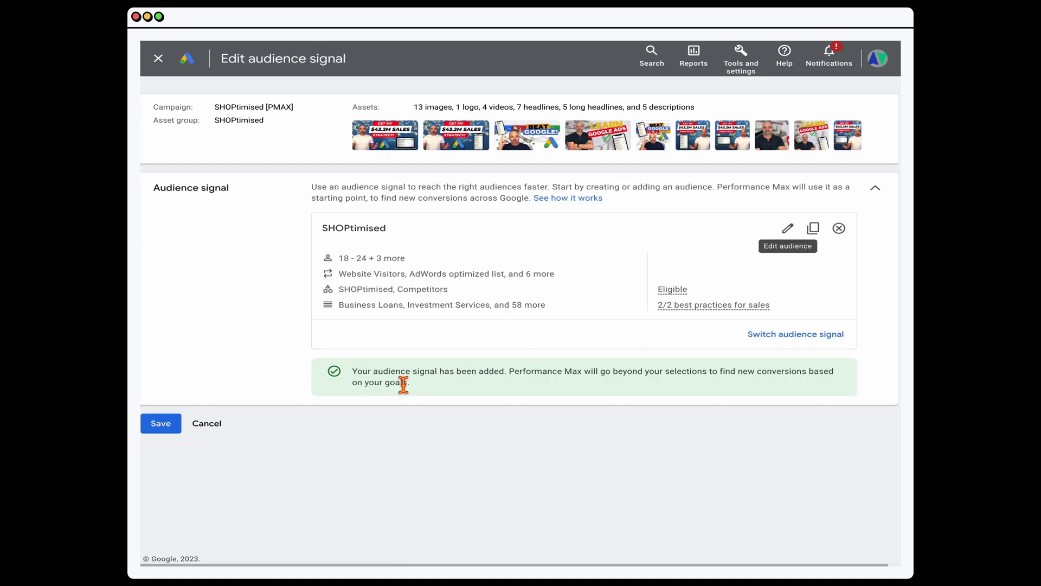
{"action": "left_click_drag", "start_coordinate": [354, 373], "coordinate": [511, 395]}
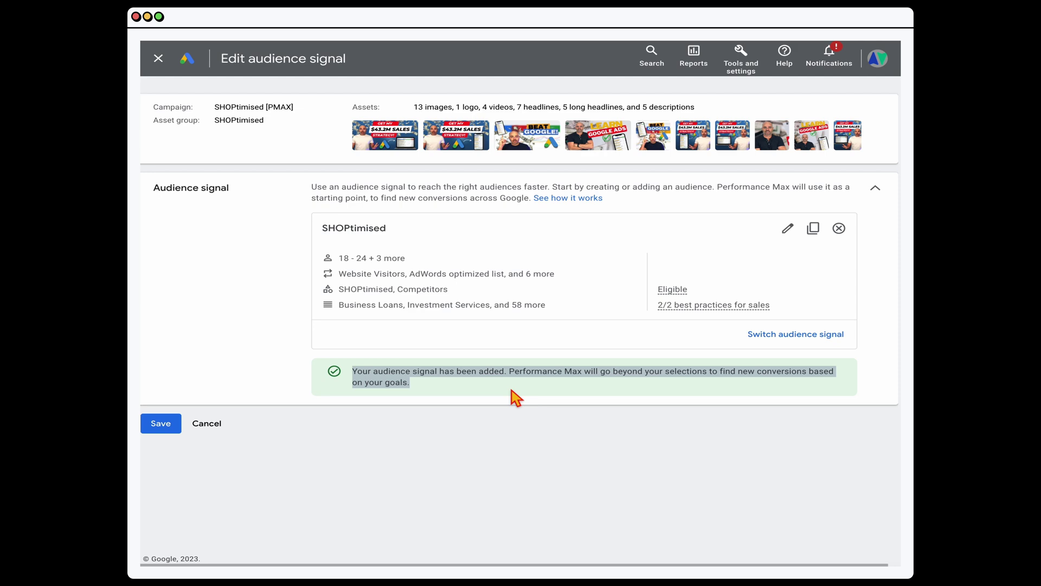
{"action": "left_click", "coordinate": [221, 430]}
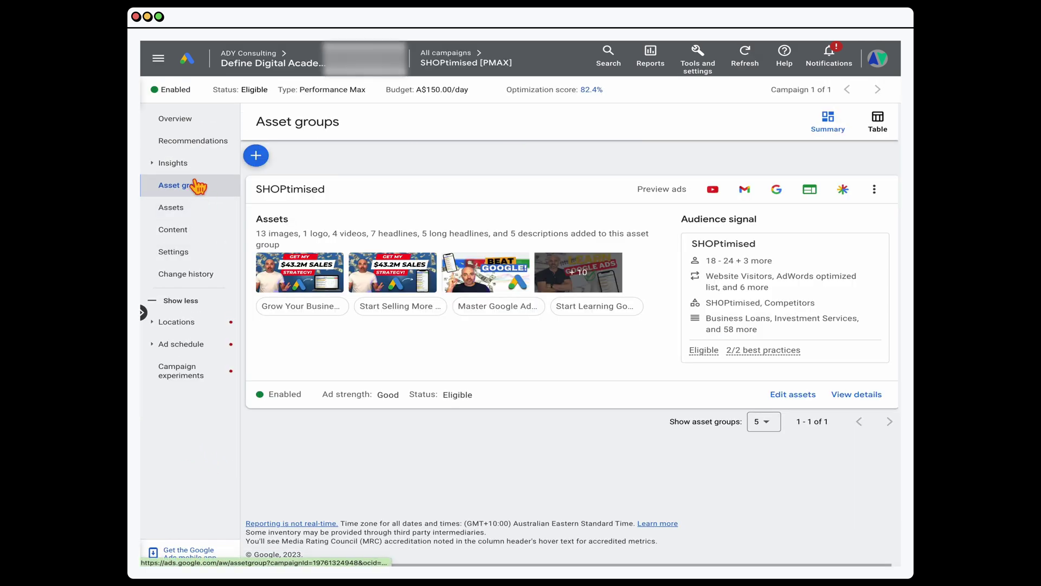
Show the second page of top audience segments on the campaign Insights page.
{"action": "left_click", "coordinate": [193, 165]}
{"action": "scroll", "coordinate": [441, 465], "scroll_direction": "down", "scroll_amount": 10}
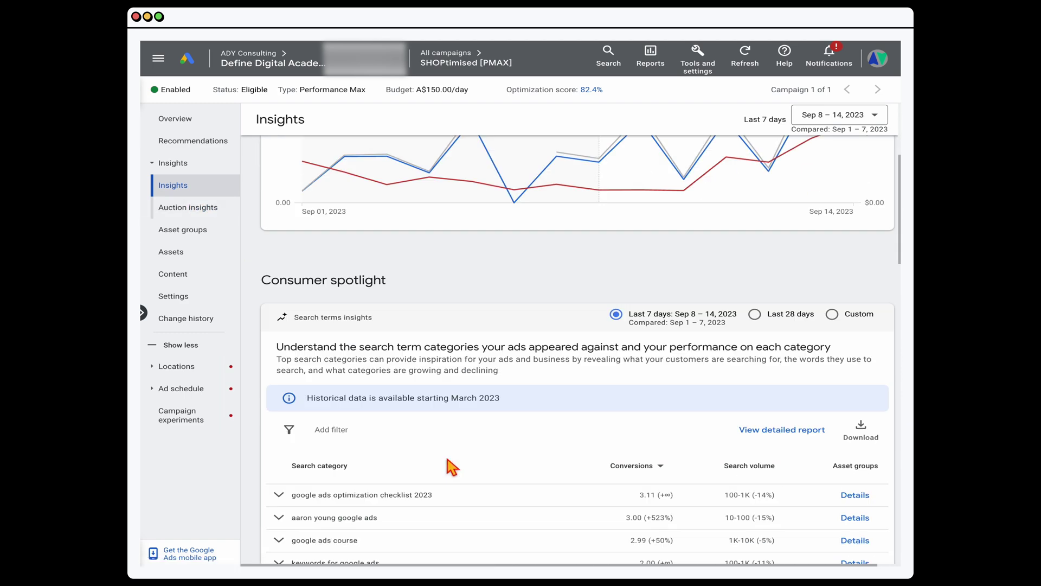
{"action": "scroll", "coordinate": [446, 466], "scroll_direction": "down", "scroll_amount": 4}
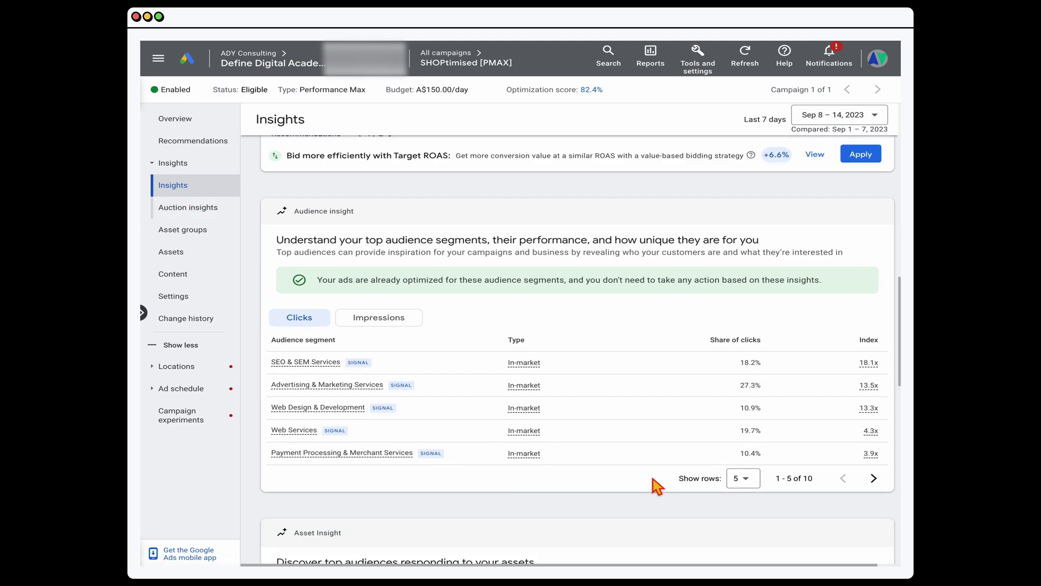
{"action": "left_click", "coordinate": [872, 478]}
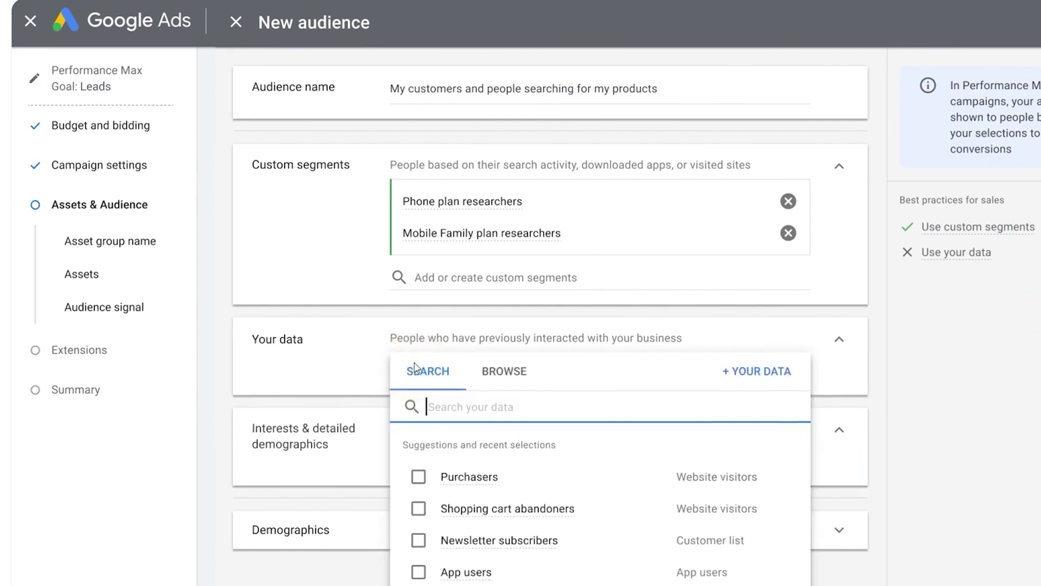
Tick Purchasers under Your data for the new audience.
{"action": "left_click", "coordinate": [416, 477]}
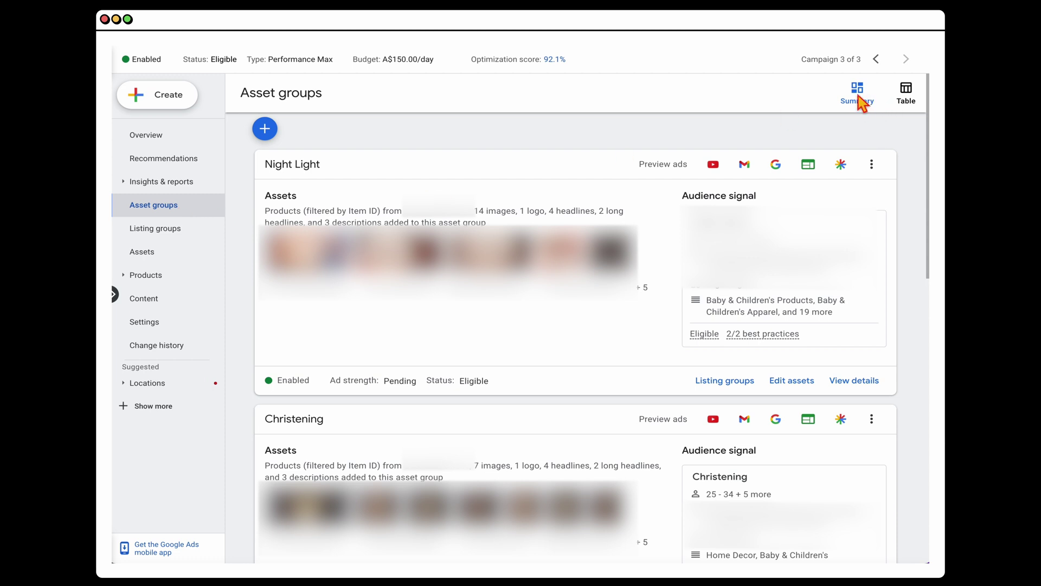
Switch asset groups to Table view and apply Performance and Conversions columns like Clicks and Cost.
{"action": "left_click", "coordinate": [905, 98]}
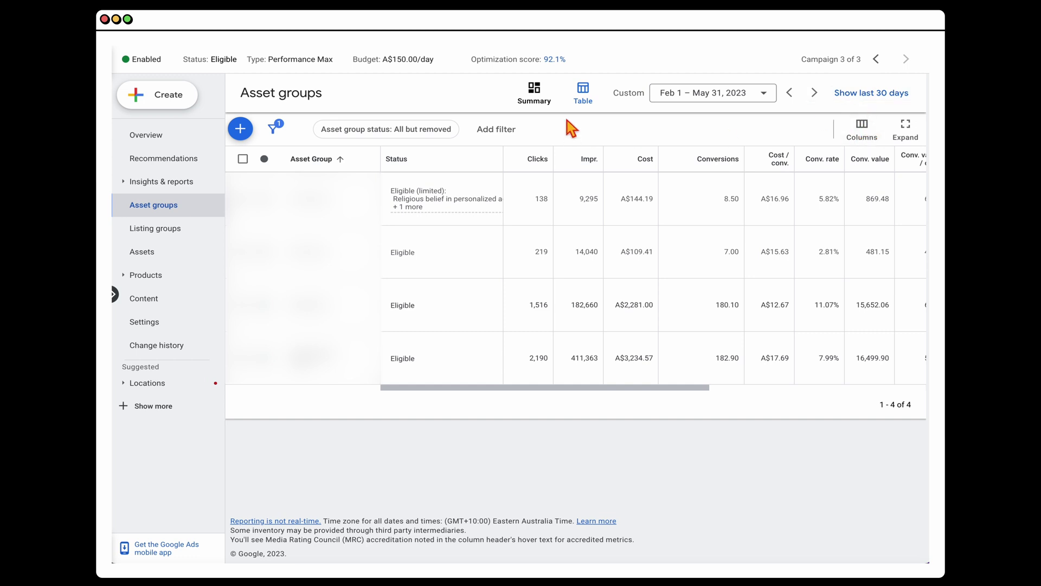
{"action": "left_click", "coordinate": [538, 100]}
{"action": "left_click", "coordinate": [905, 98]}
{"action": "left_click", "coordinate": [862, 129]}
{"action": "left_click", "coordinate": [867, 168]}
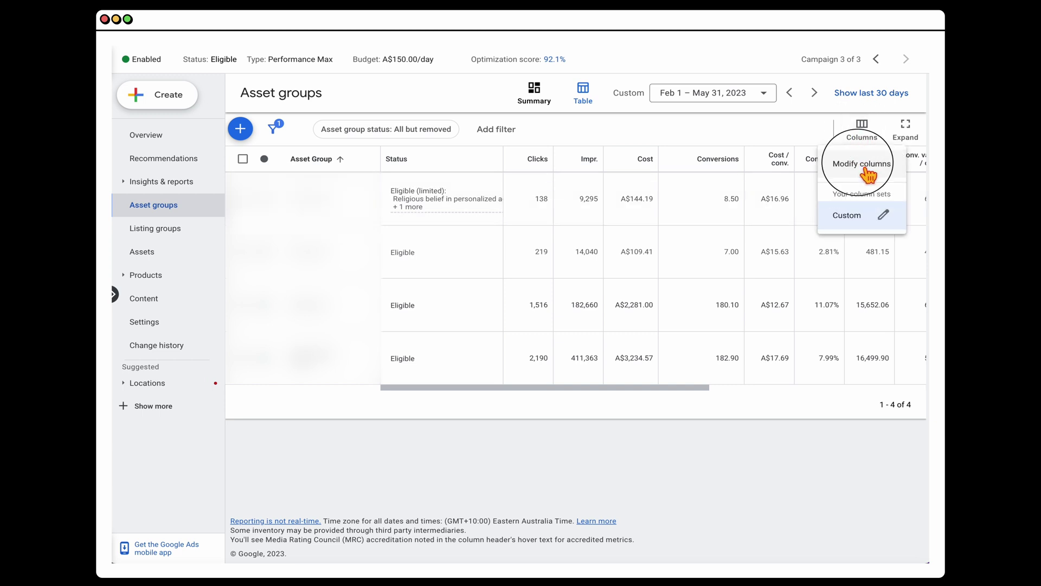
{"action": "left_click", "coordinate": [480, 197]}
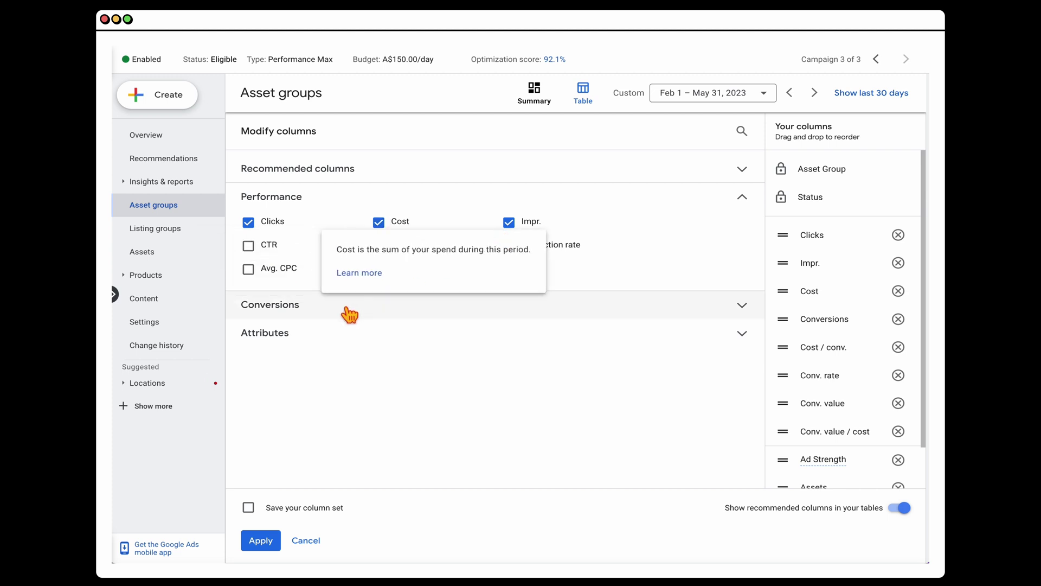
{"action": "left_click", "coordinate": [352, 305]}
{"action": "left_click", "coordinate": [261, 540]}
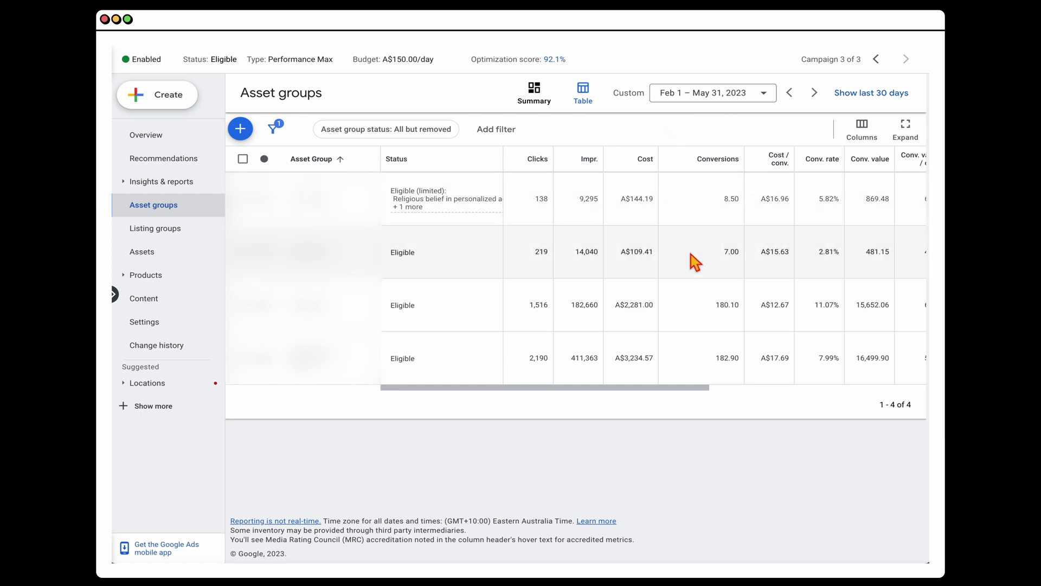
Set the reporting range to Feb 1 – Mar 31, 2023 and select the third asset group.
{"action": "scroll", "coordinate": [694, 254], "scroll_direction": "right", "scroll_amount": 5}
{"action": "scroll", "coordinate": [694, 255], "scroll_direction": "left", "scroll_amount": 5}
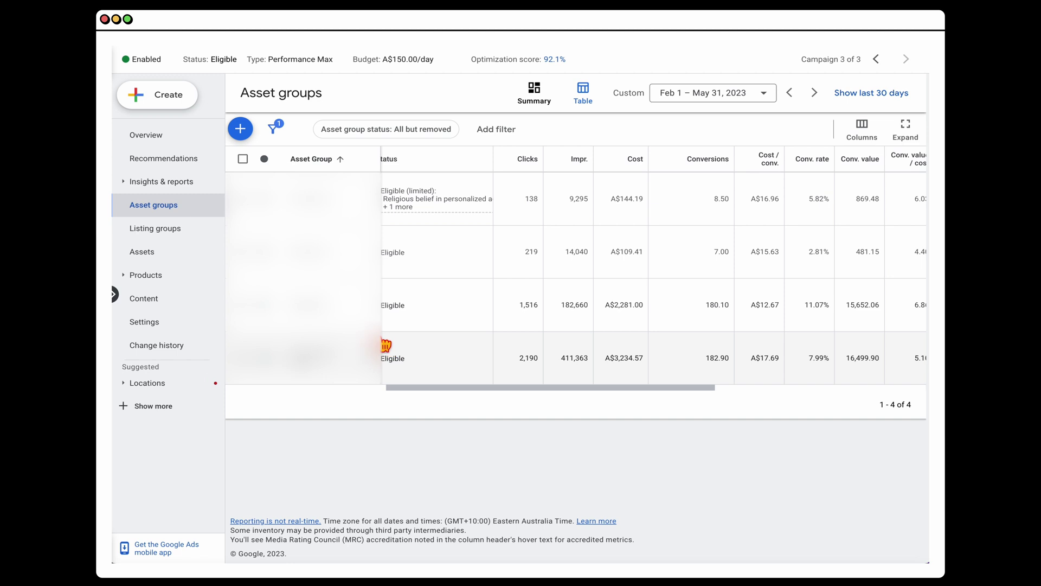
{"action": "left_click", "coordinate": [761, 96]}
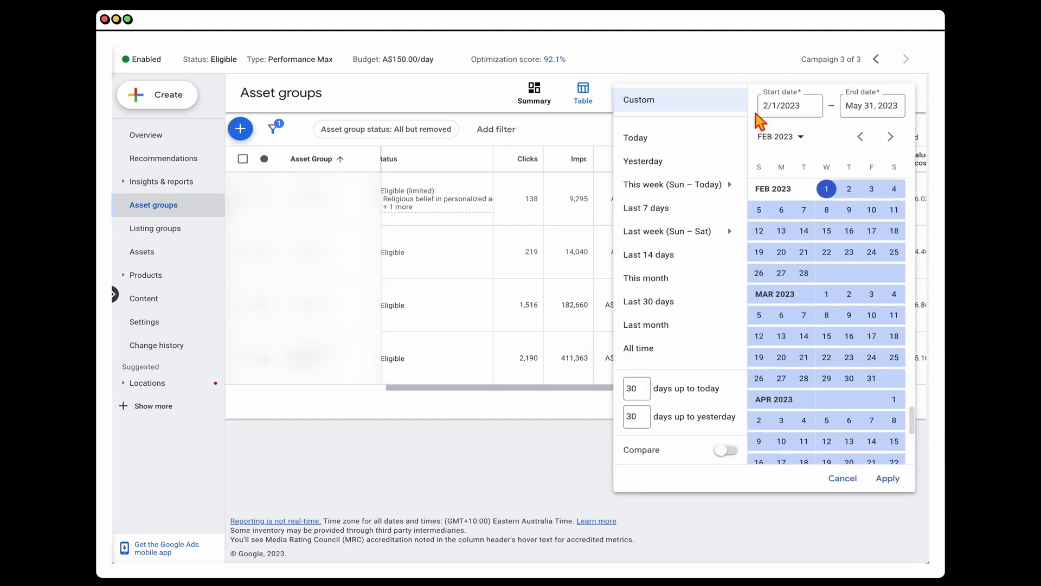
{"action": "left_click", "coordinate": [827, 189]}
{"action": "scroll", "coordinate": [803, 358], "scroll_direction": "down", "scroll_amount": 3}
{"action": "left_click", "coordinate": [761, 434]}
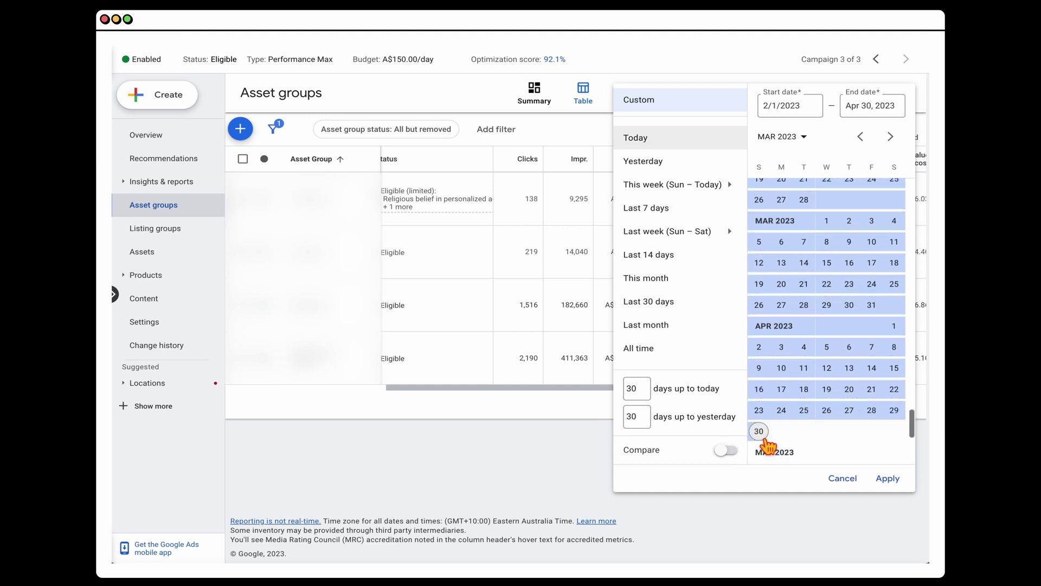
{"action": "key", "text": "Return"}
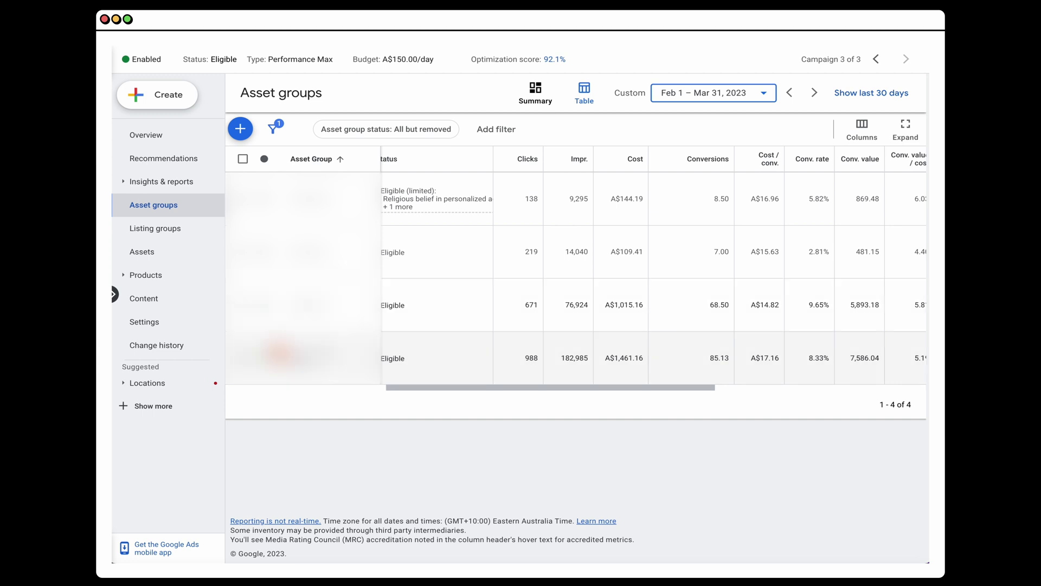
{"action": "left_click", "coordinate": [242, 305]}
Select rows 3 and 4, scroll to Ad Strength, and toggle them until none stay selected.
{"action": "left_click", "coordinate": [242, 358]}
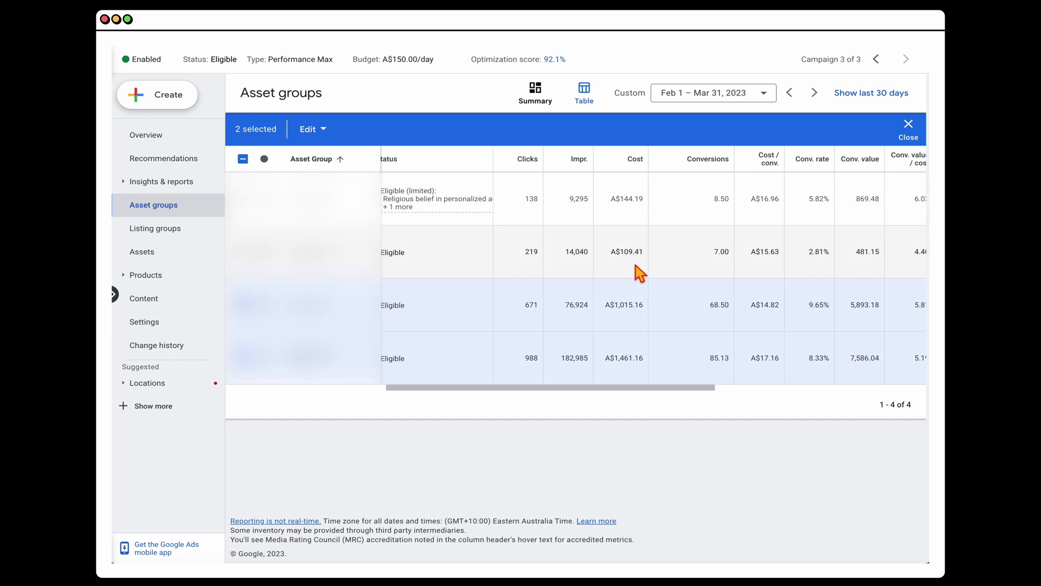
{"action": "scroll", "coordinate": [640, 274], "scroll_direction": "right", "scroll_amount": 2}
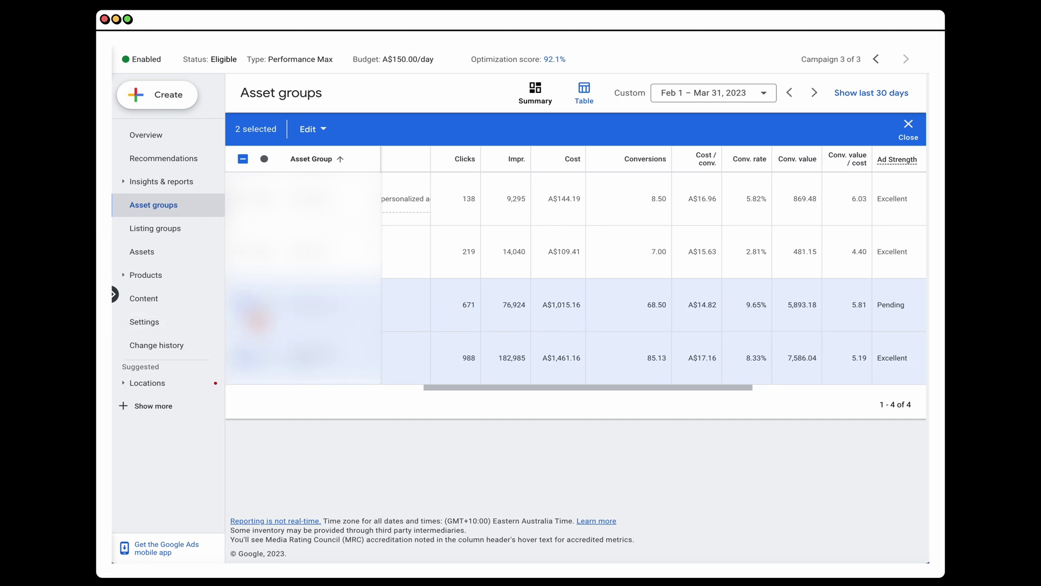
{"action": "left_click", "coordinate": [247, 307]}
{"action": "left_click", "coordinate": [246, 359]}
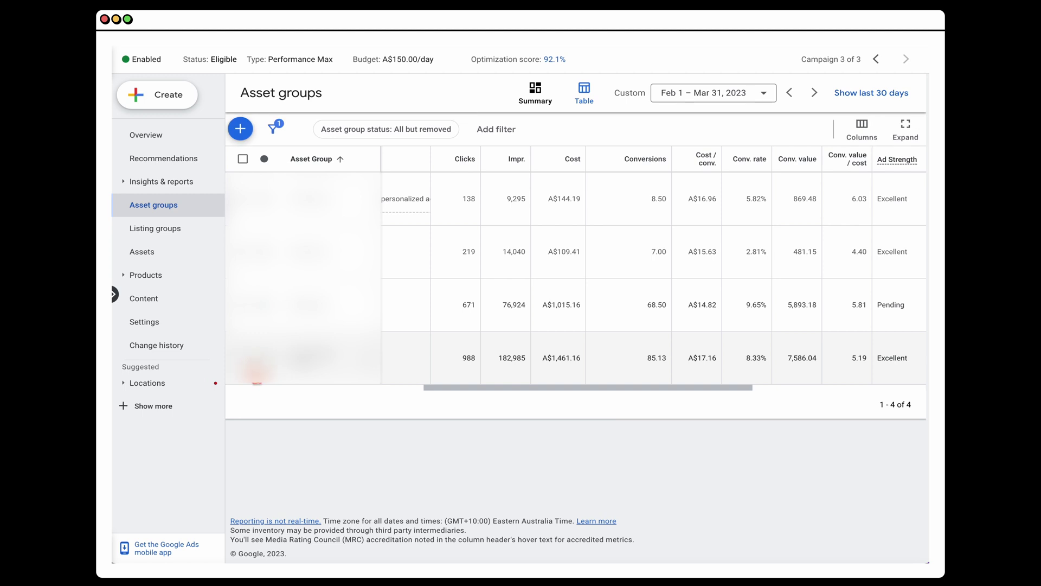
{"action": "left_click", "coordinate": [247, 358]}
{"action": "left_click", "coordinate": [247, 306]}
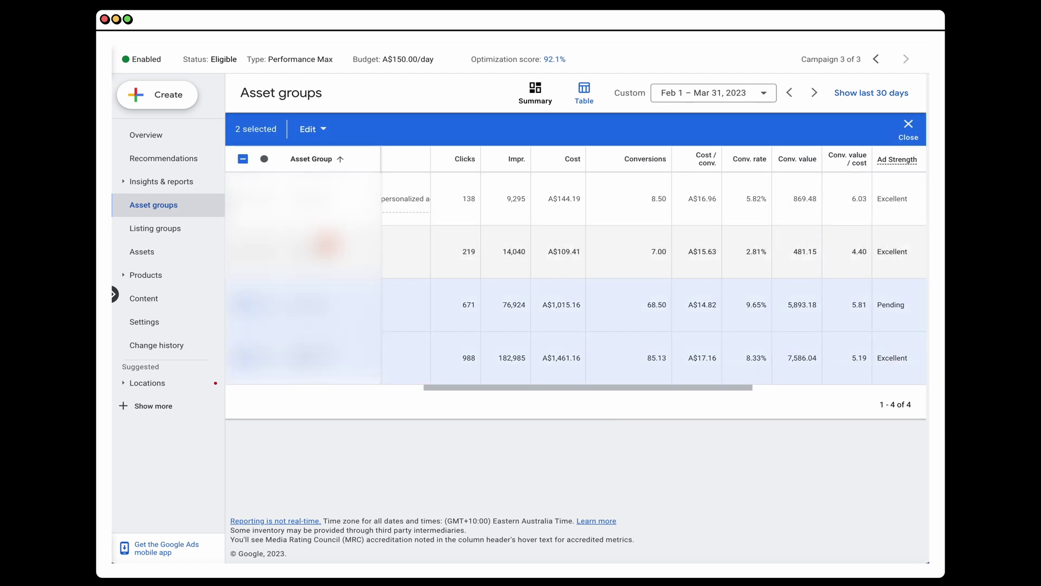
{"action": "left_click", "coordinate": [246, 306]}
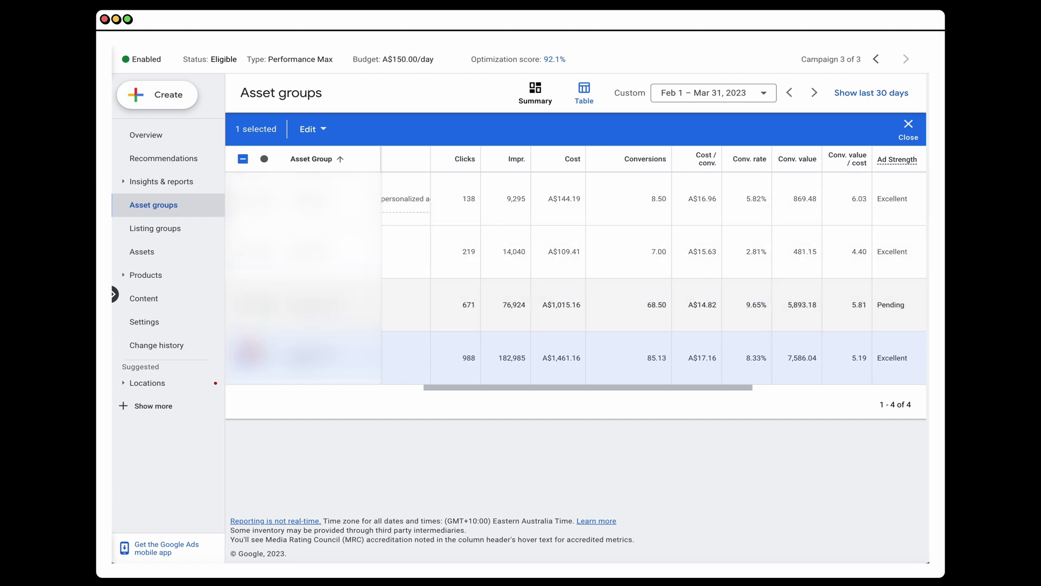
{"action": "left_click", "coordinate": [242, 360]}
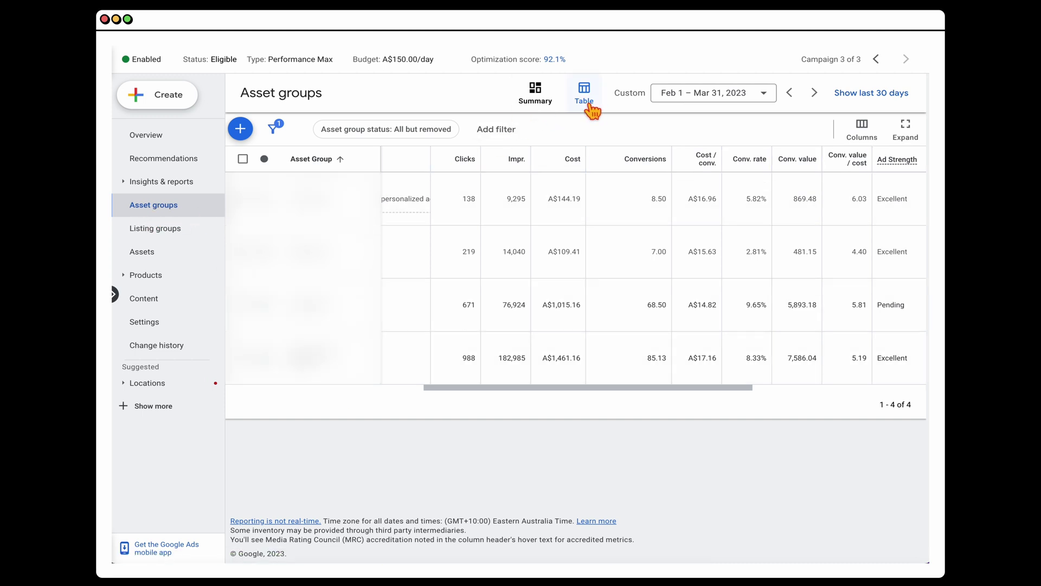
{"action": "left_click", "coordinate": [866, 136]}
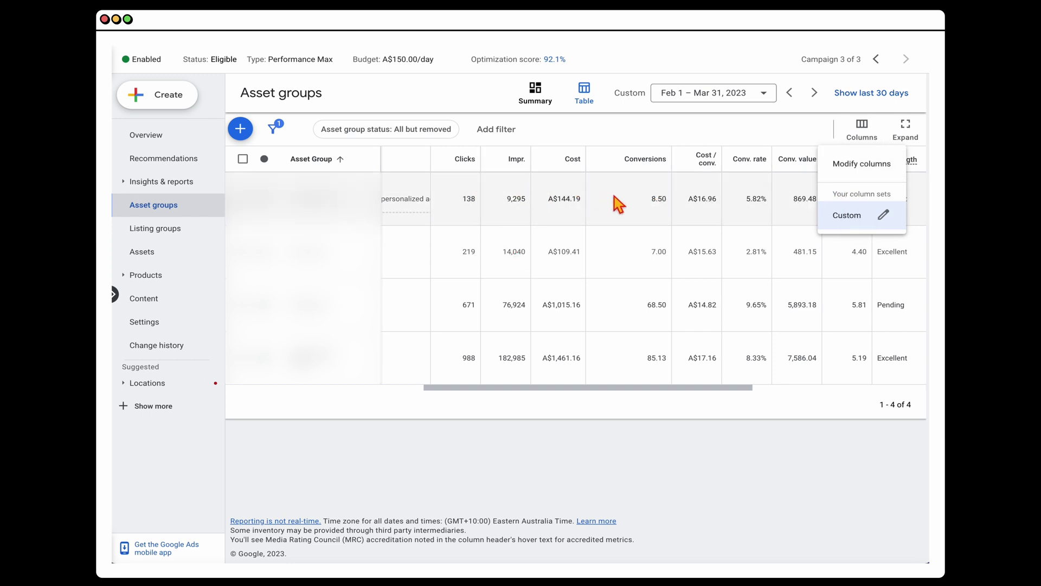
{"action": "scroll", "coordinate": [629, 185], "scroll_direction": "right", "scroll_amount": 2}
{"action": "left_click", "coordinate": [638, 142]}
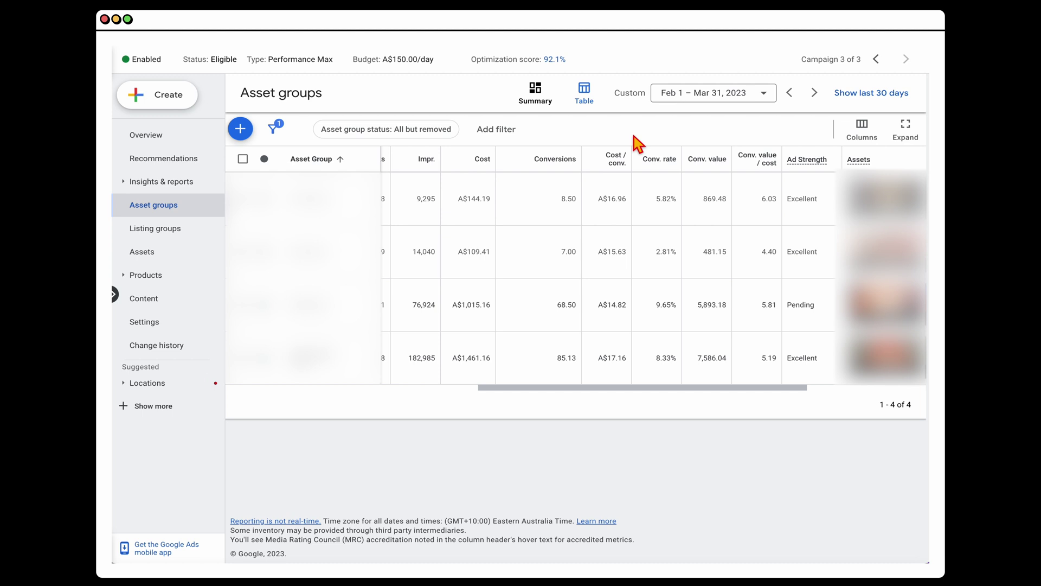
{"action": "scroll", "coordinate": [615, 218], "scroll_direction": "left", "scroll_amount": 4}
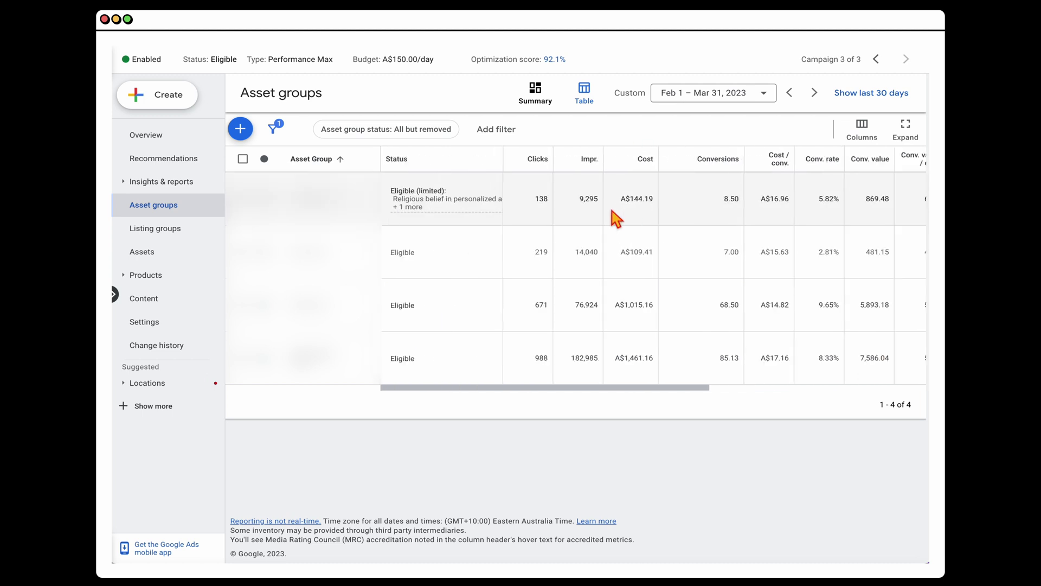